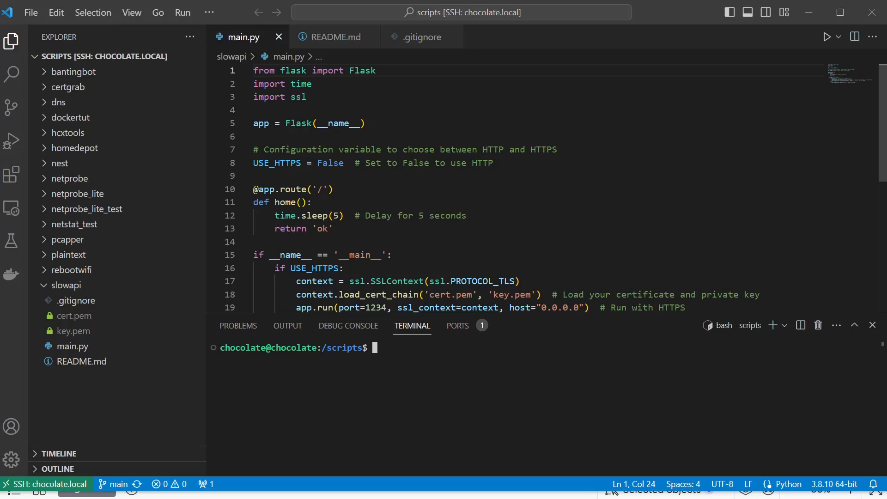
- Examine the root route in main.py, including its 5-second sleep call and the 'ok' return value
click(335, 189)
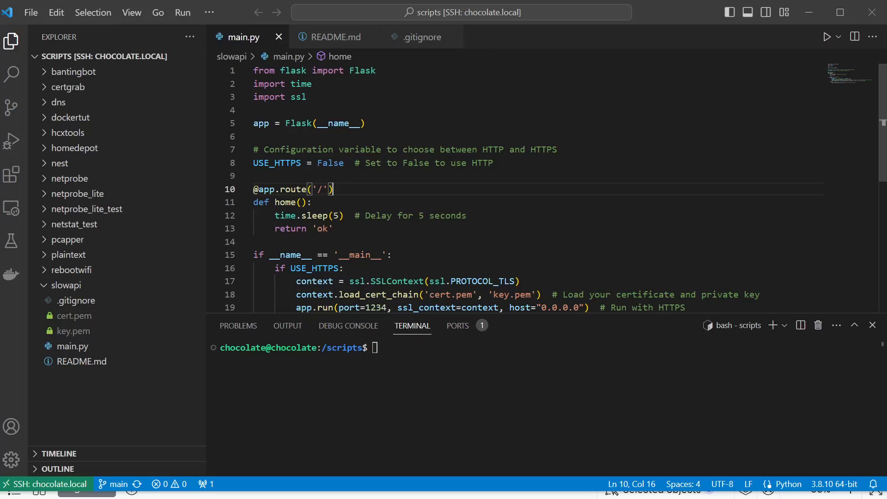
click(350, 216)
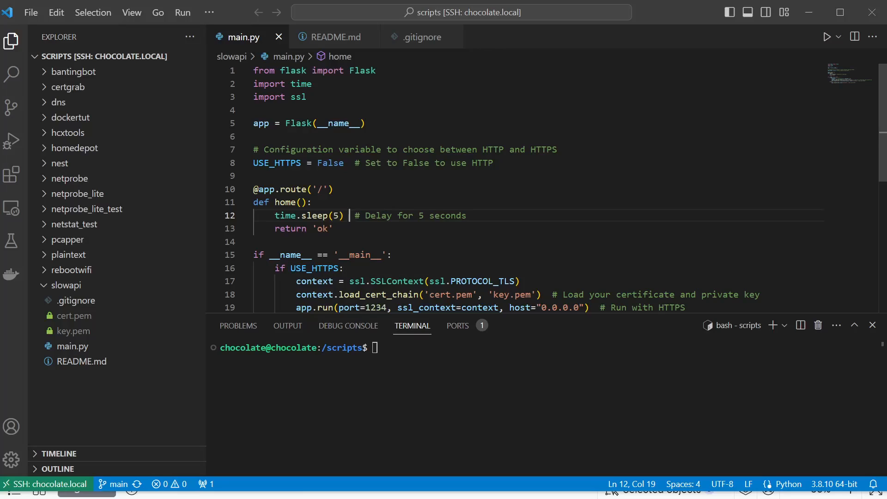
mouse_move(315, 216)
drag(470, 216, 254, 216)
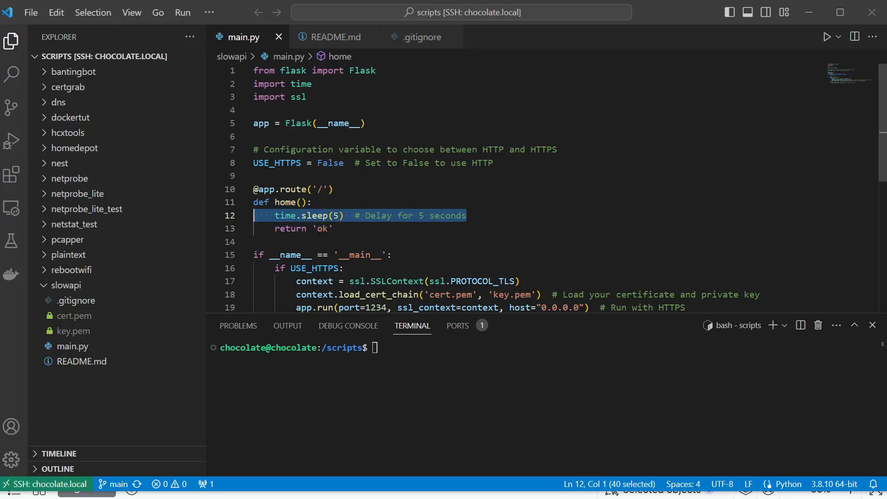
drag(335, 229, 253, 229)
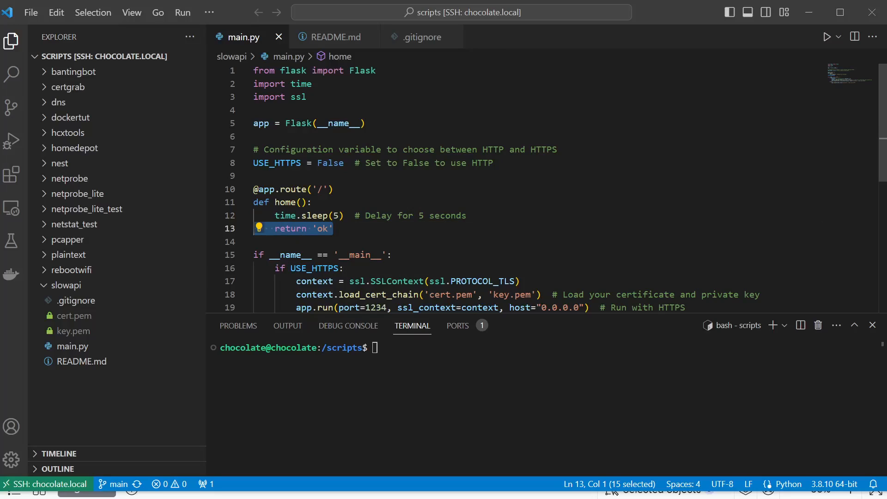
click(467, 216)
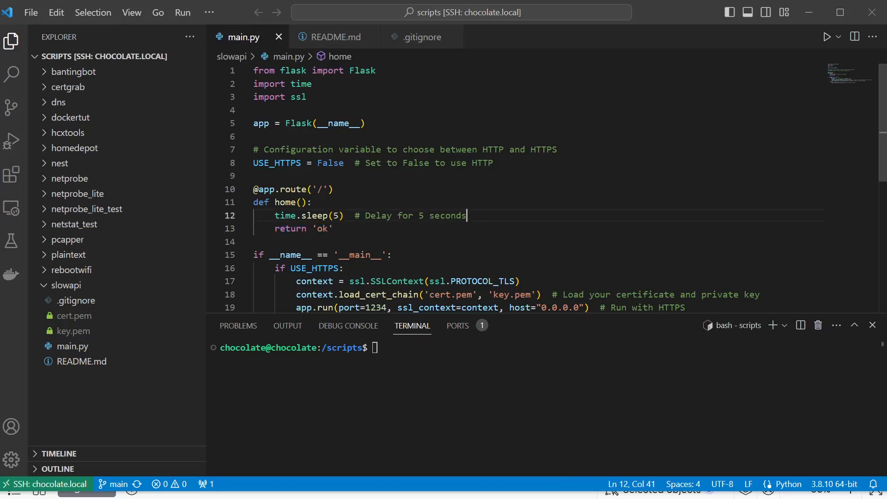
key(shift+Home)
key(shift+Home)
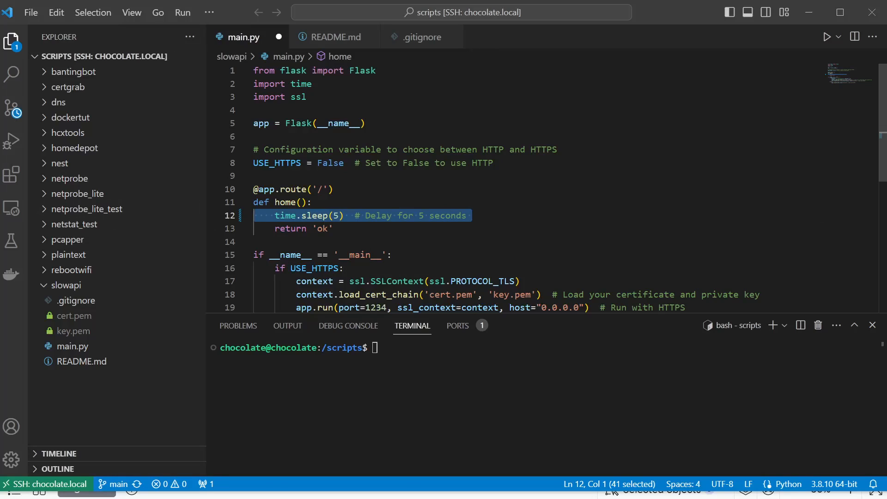
click(334, 229)
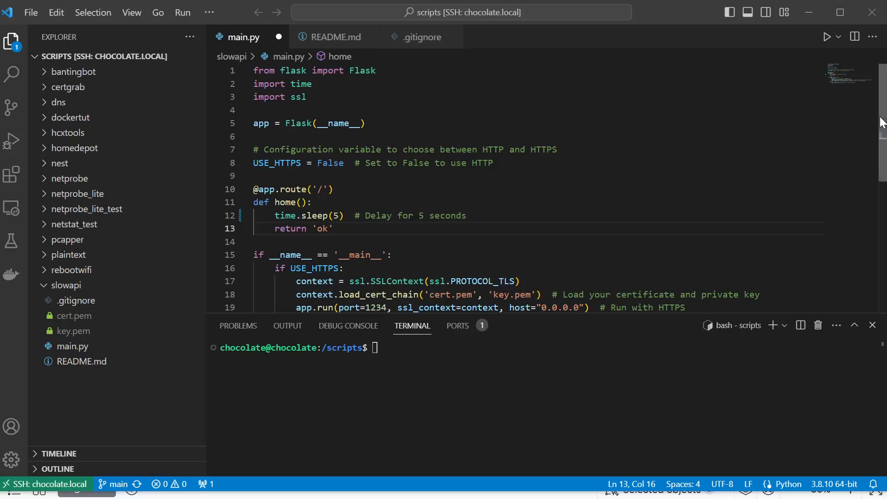
- Examine how the USE_HTTPS variable in main.py switches the startup code between HTTPS and HTTP
scroll(880, 152, down, 2)
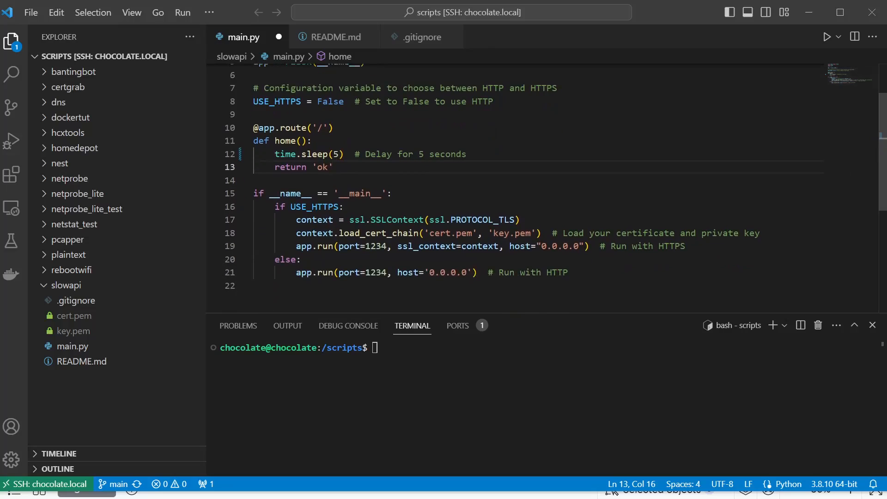
click(311, 207)
double_click(312, 206)
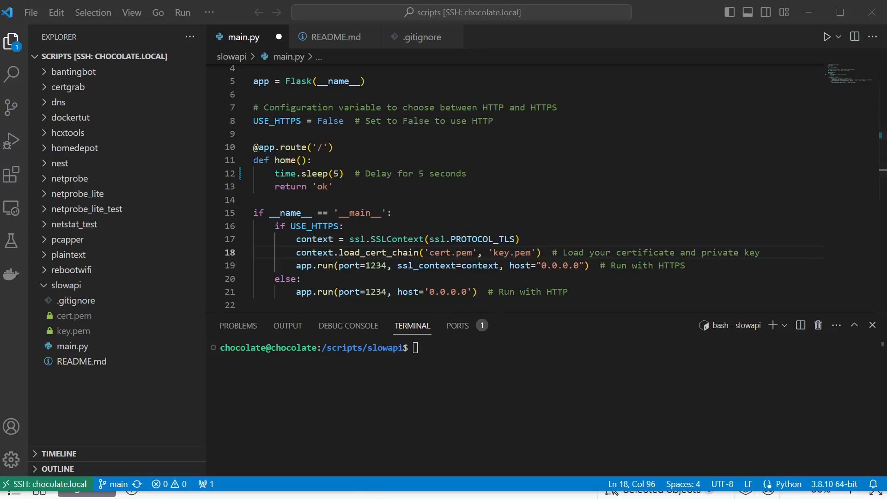
double_click(274, 122)
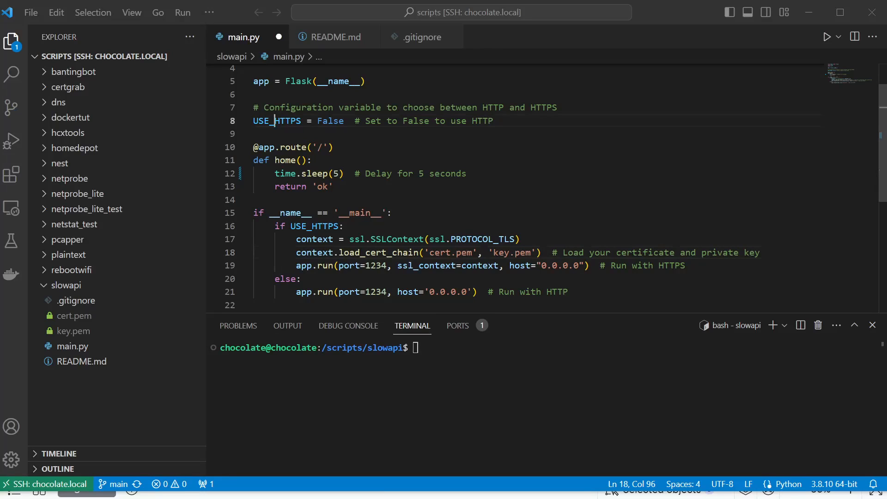
click(328, 121)
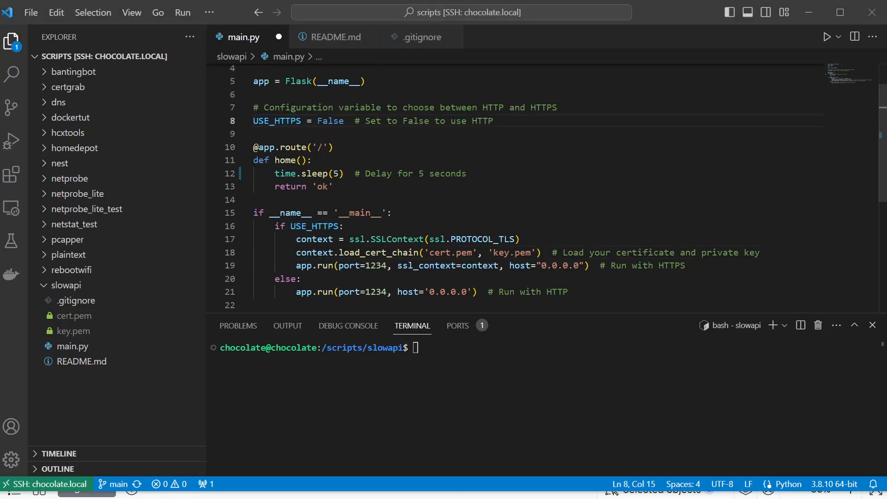
- Run python main.py in the terminal to start the Flask server, and dismiss the forwarded-port notification
click(416, 348)
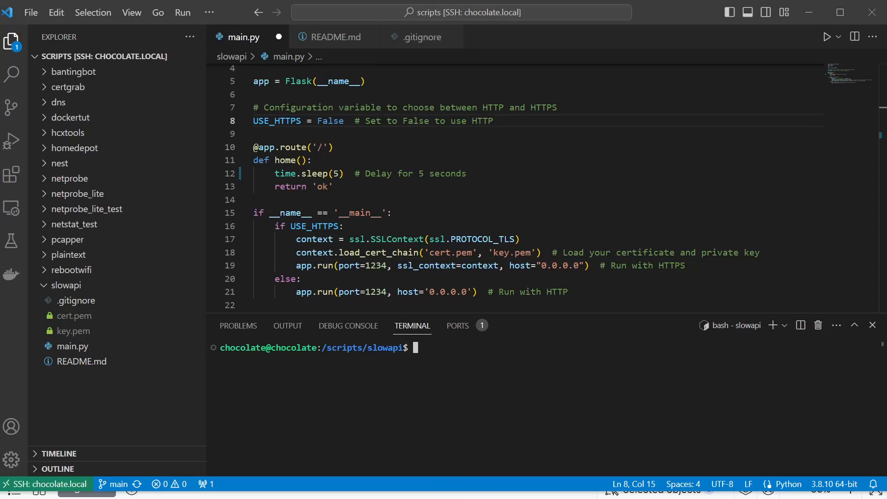
text(python main.py)
key(Return)
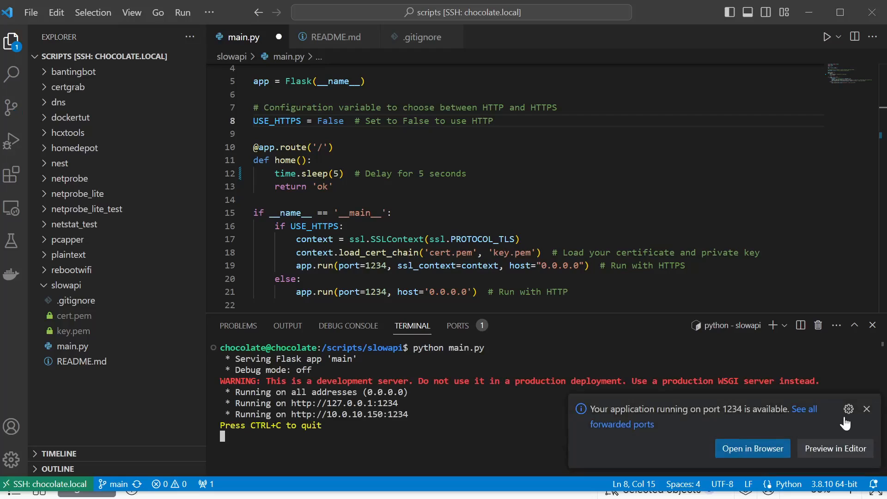
click(867, 409)
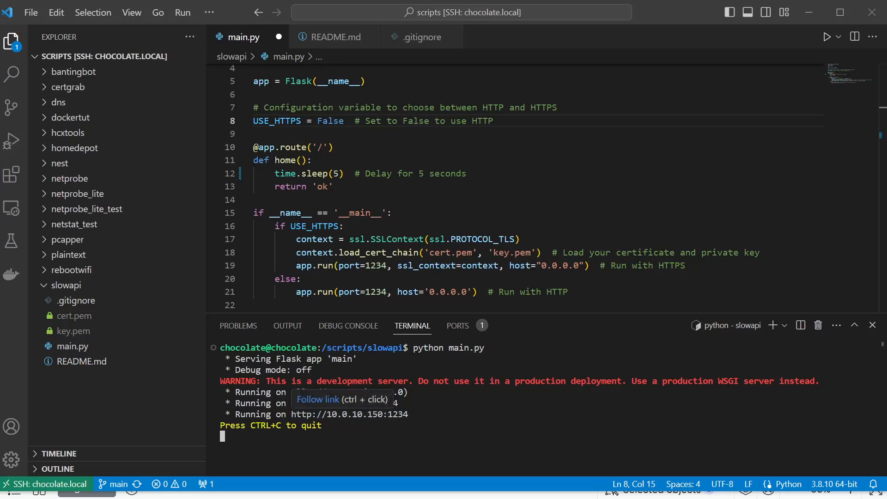
drag(408, 403, 256, 403)
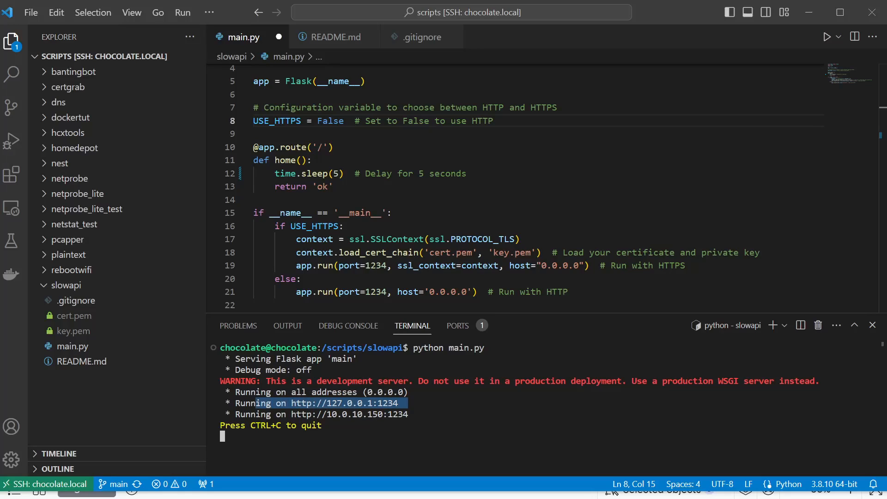
drag(417, 415, 287, 414)
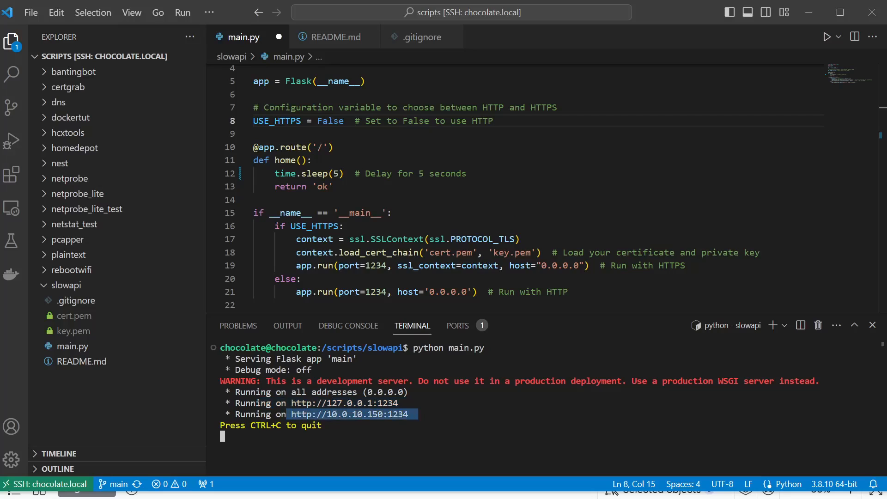
key(ctrl+c)
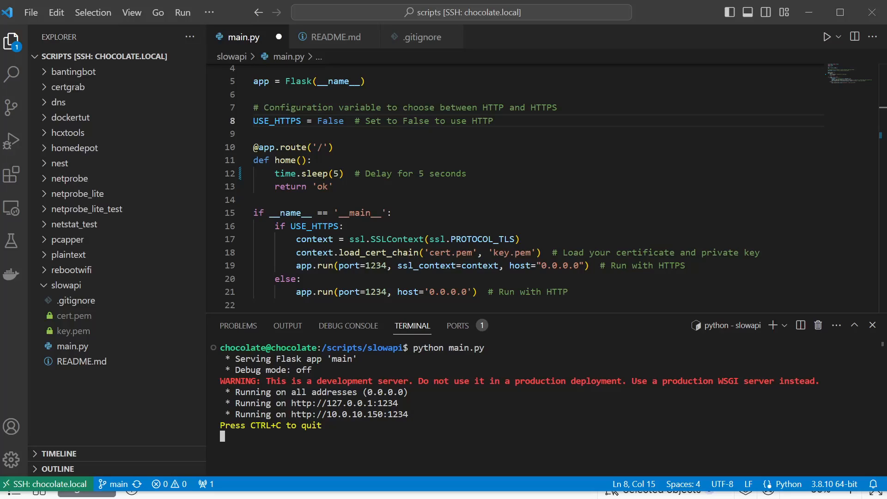
key(alt+Tab)
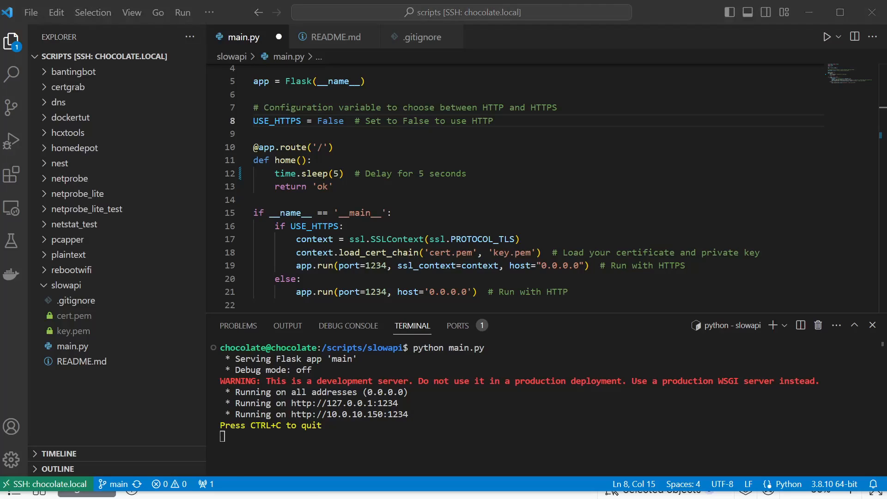
click(336, 303)
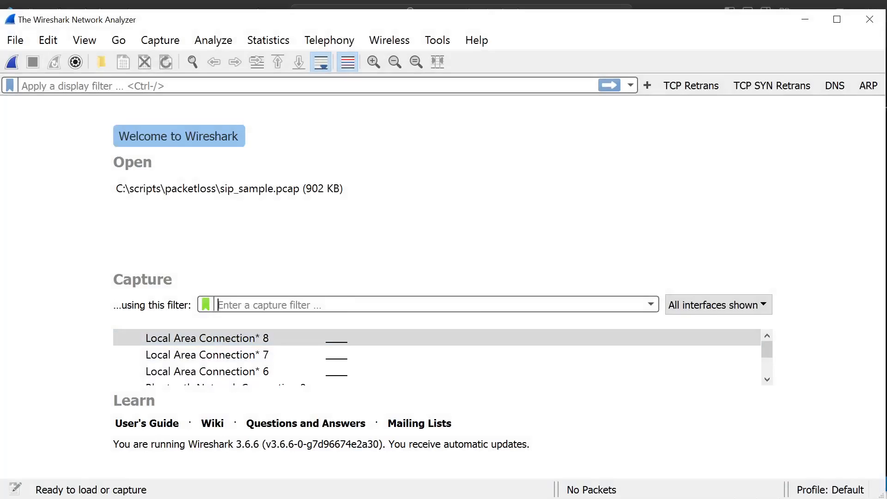
text(host 10.0.1)
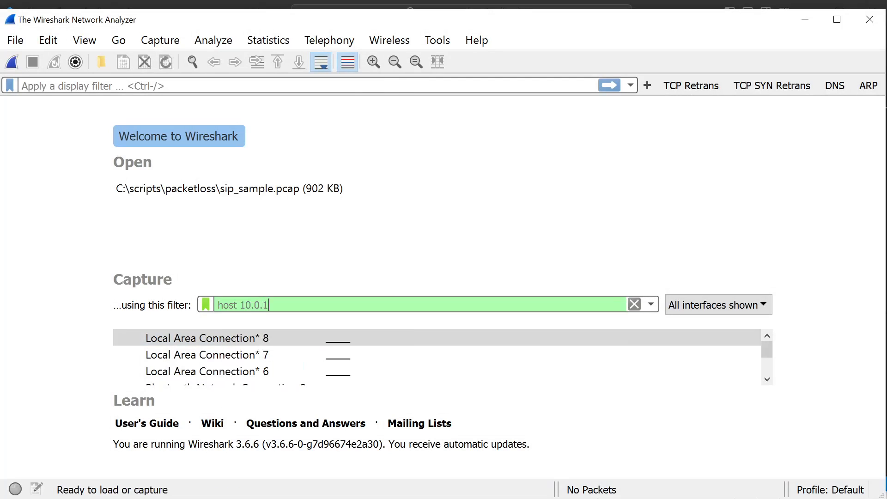
text(0.150)
- Start a live capture on the Ethernet interface with the capture filter host 10.0.10.150
scroll(728, 334, down, 3)
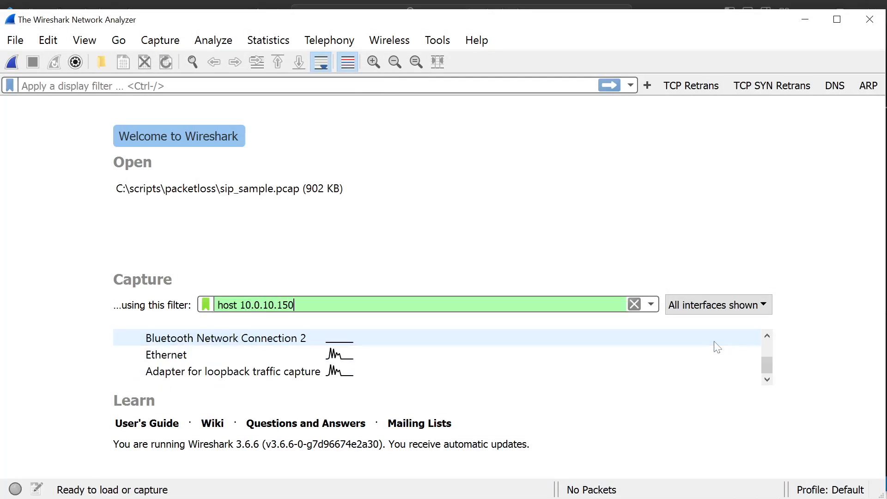
click(359, 359)
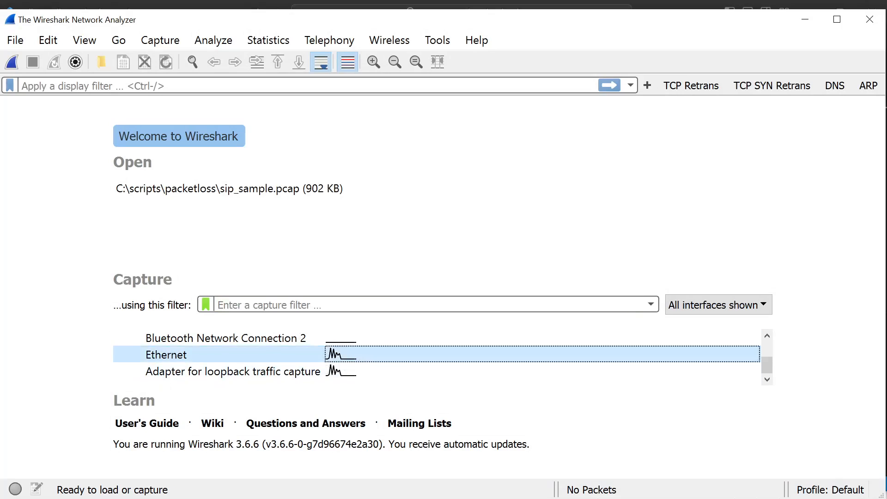
click(315, 307)
text(host 10.0.10.150)
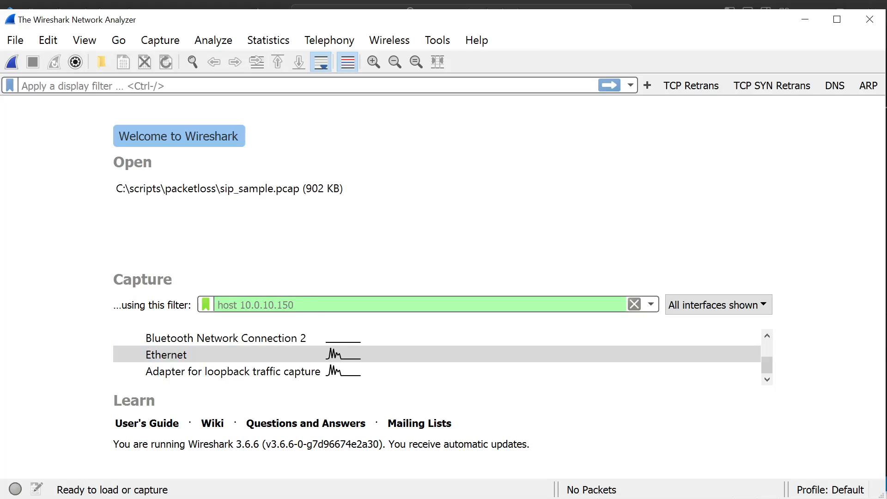
key(Return)
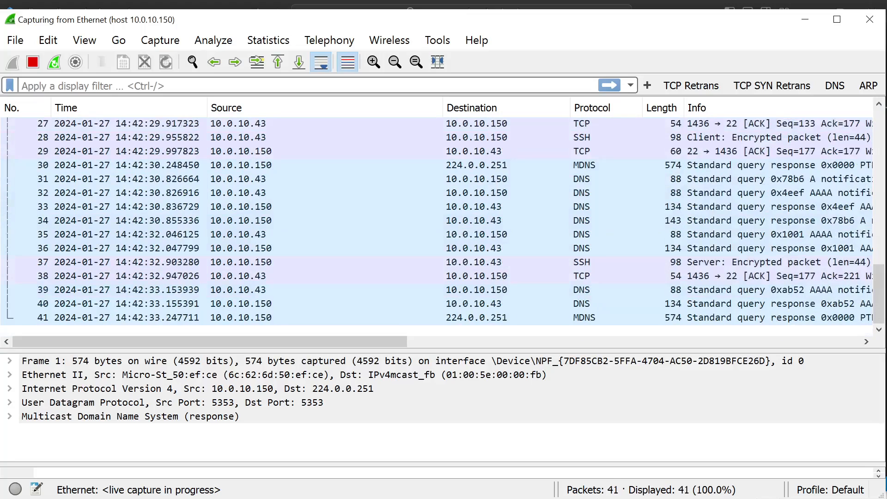
click(259, 498)
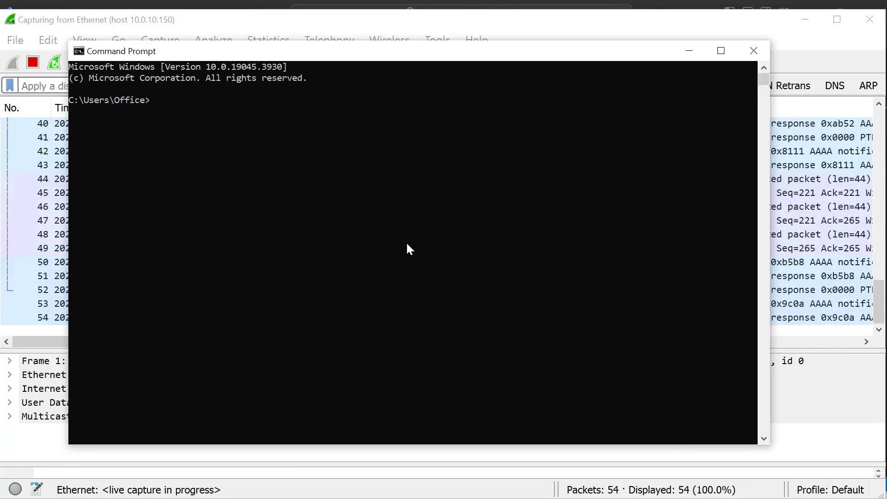
text(curl)
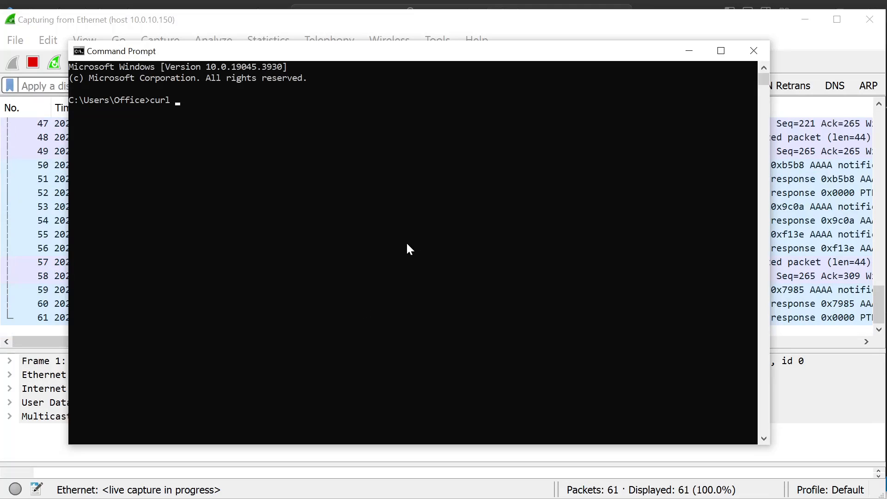
text( http://)
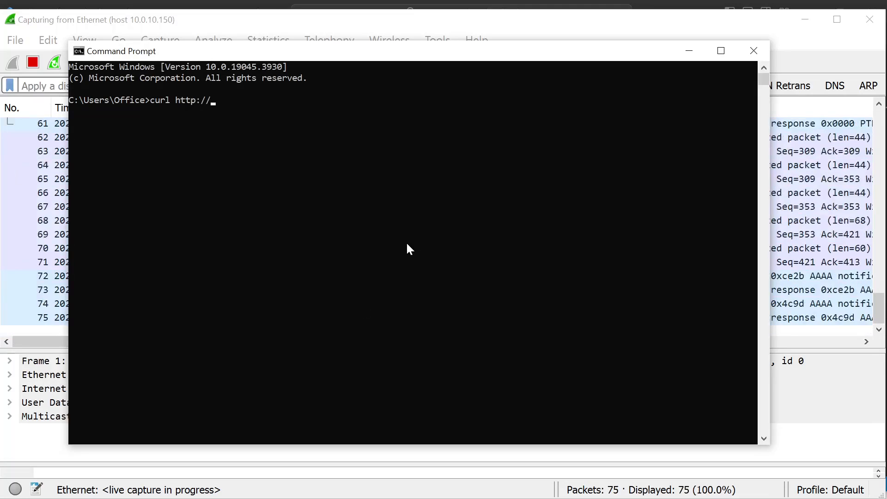
key(Left)
key(Left)
key(Left)
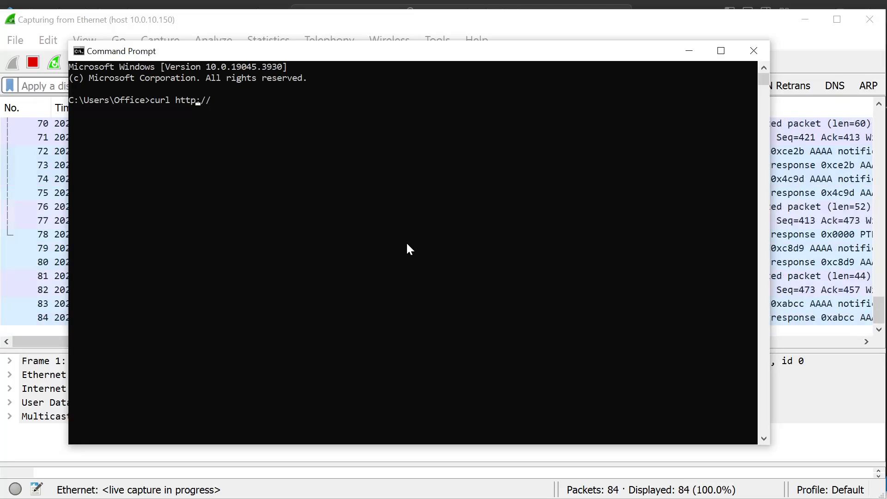
text(10.0.10.150:)
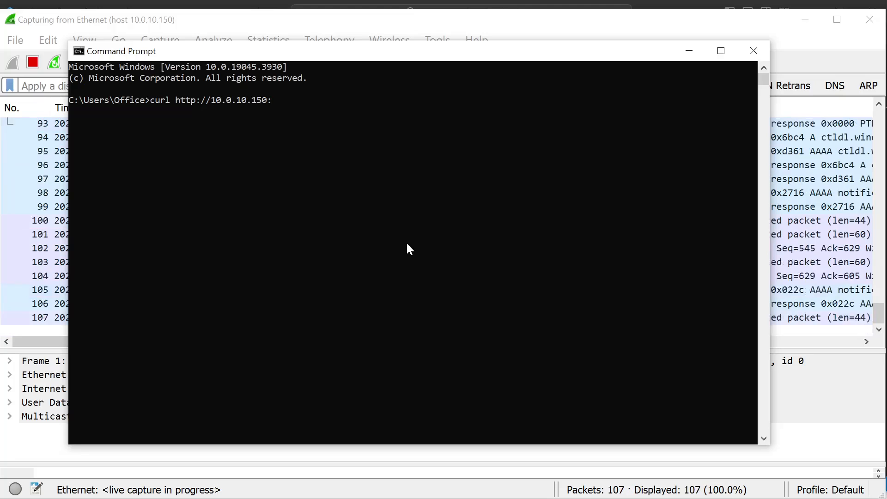
text(123445)
key(BackSpace)
key(BackSpace)
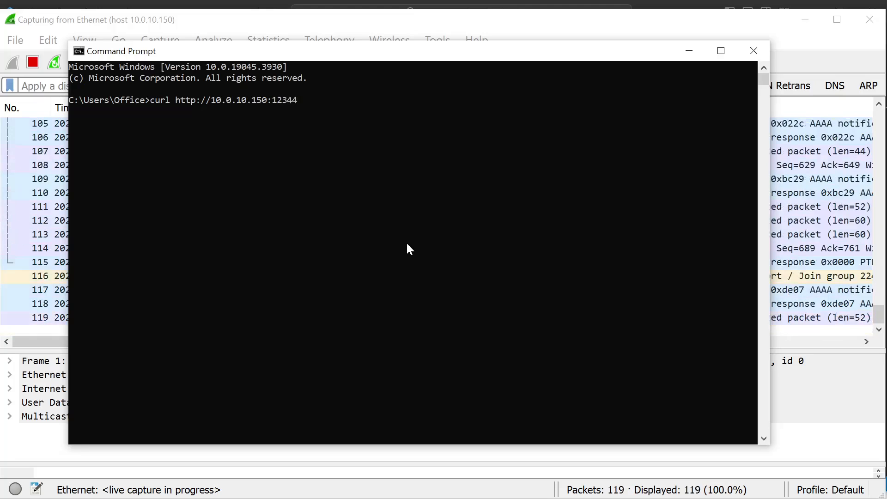
key(Return)
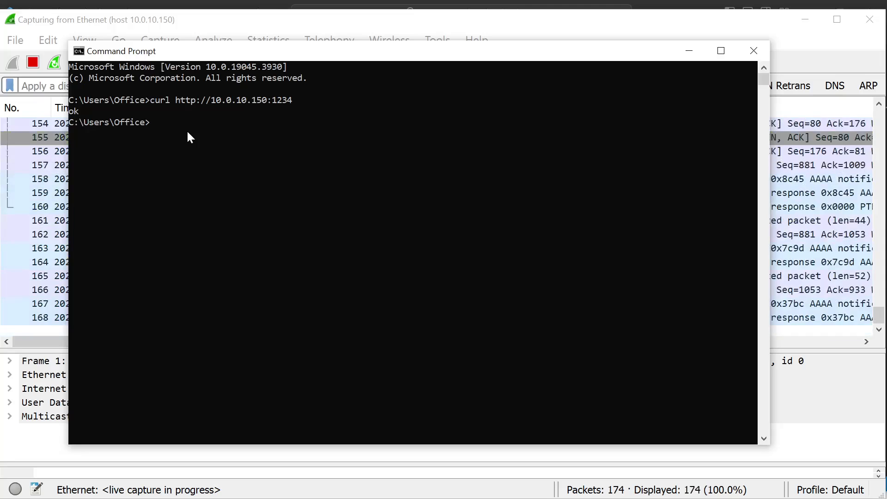
key(Up)
key(Return)
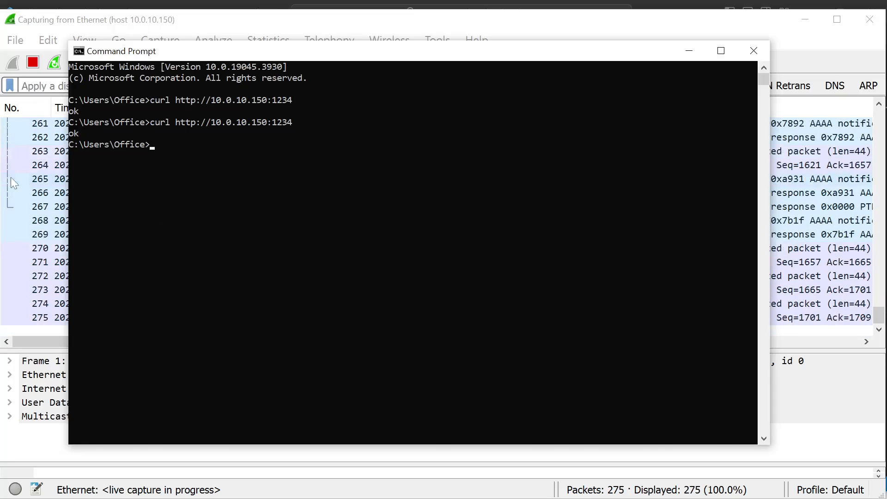
- Return to Wireshark and stop the live Ethernet capture
click(10, 177)
click(139, 86)
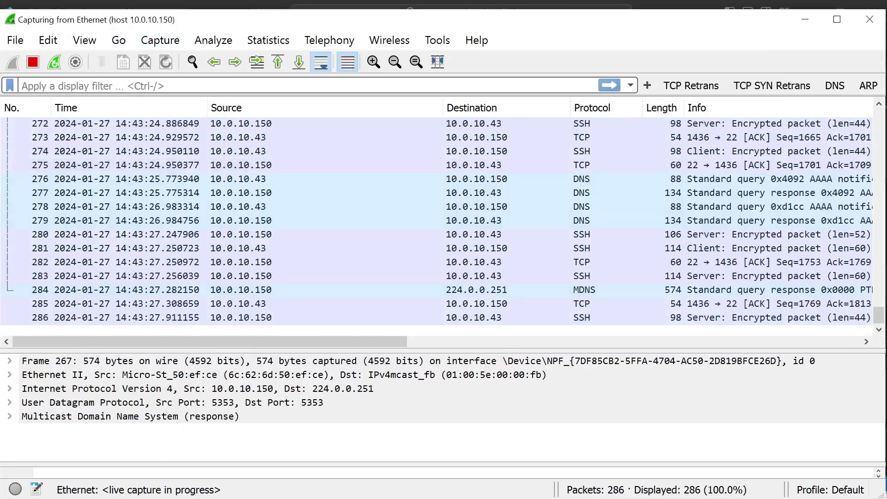
click(32, 62)
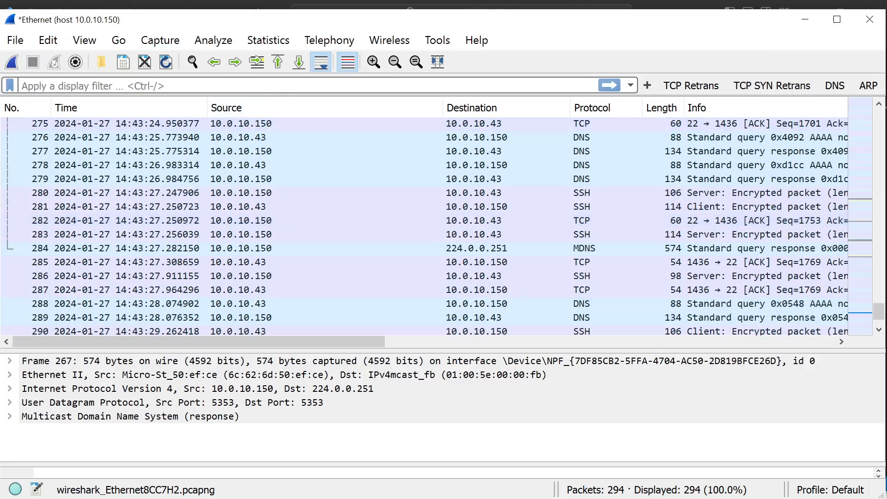
- Filter the displayed packets with tcp.port==1234
text(tcp.port==)
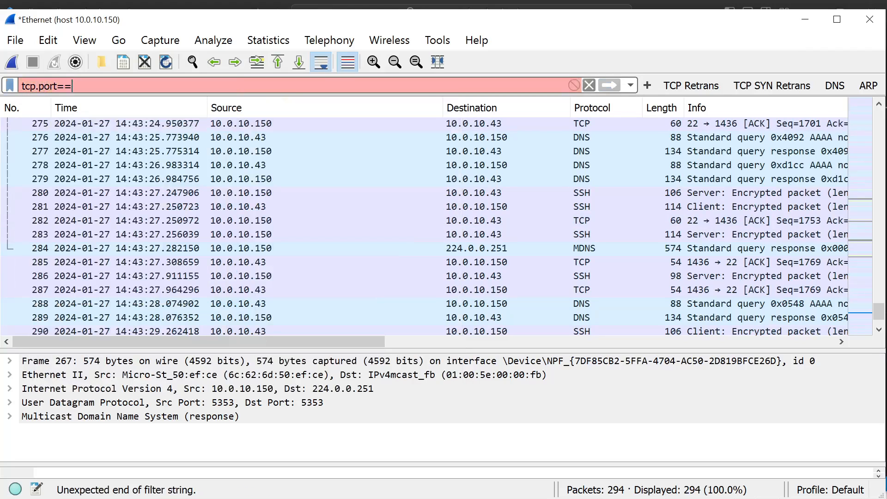
text(1234)
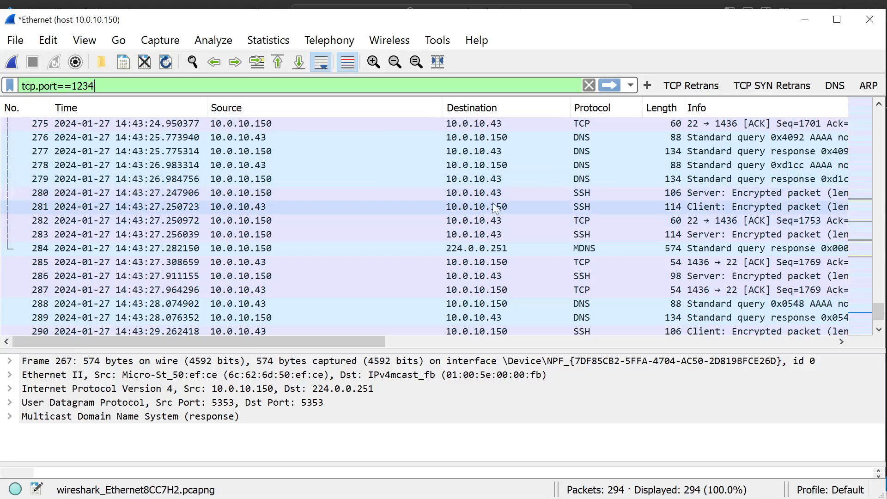
key(Return)
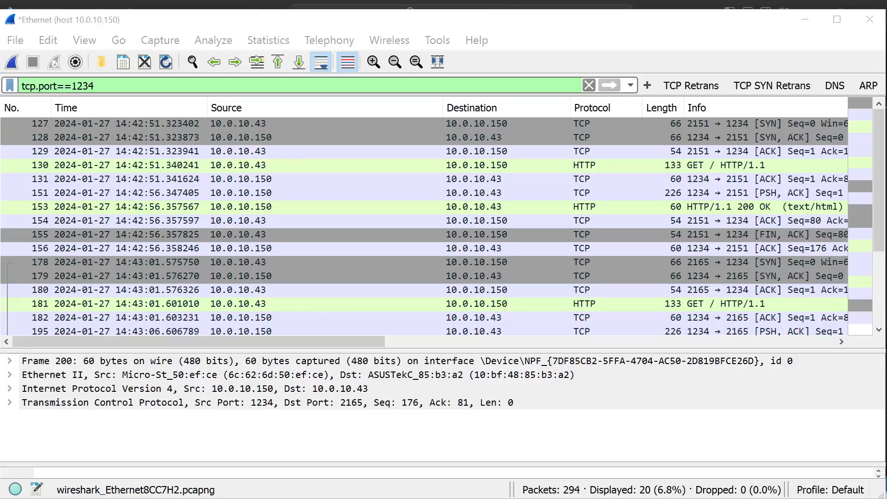
- Select the first GET / HTTP/1.1 packet and look through both request and response exchanges in the packet list
click(389, 164)
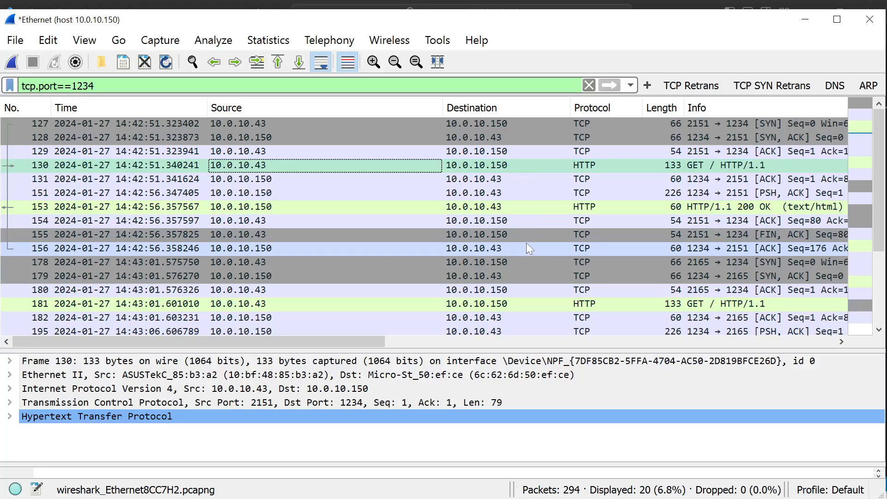
scroll(526, 243, down, 2)
scroll(527, 241, up, 2)
scroll(547, 249, down, 2)
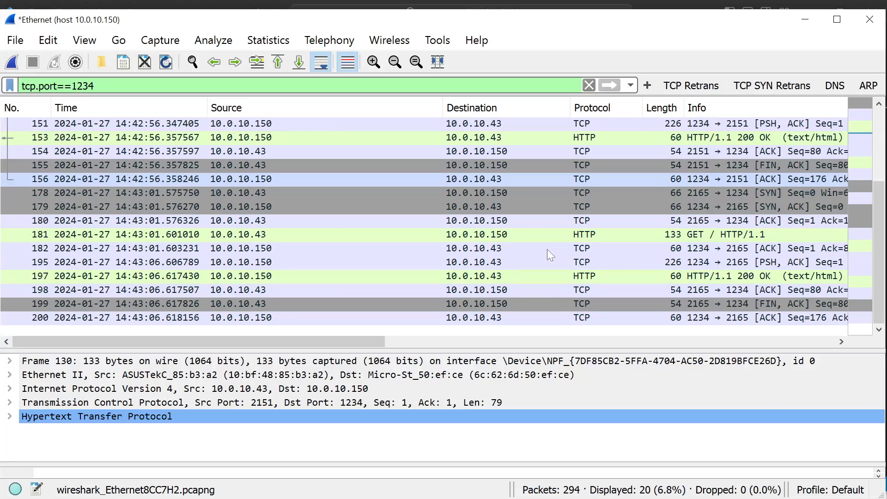
scroll(547, 248, up, 2)
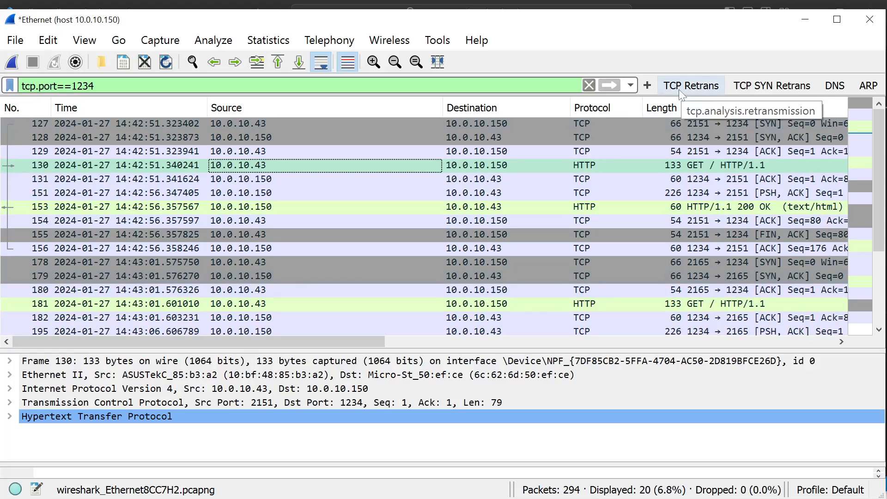
- Extend the display filter to tcp.port==1234 and tcp.analysis.retransmission to check for retransmitted packets
click(556, 82)
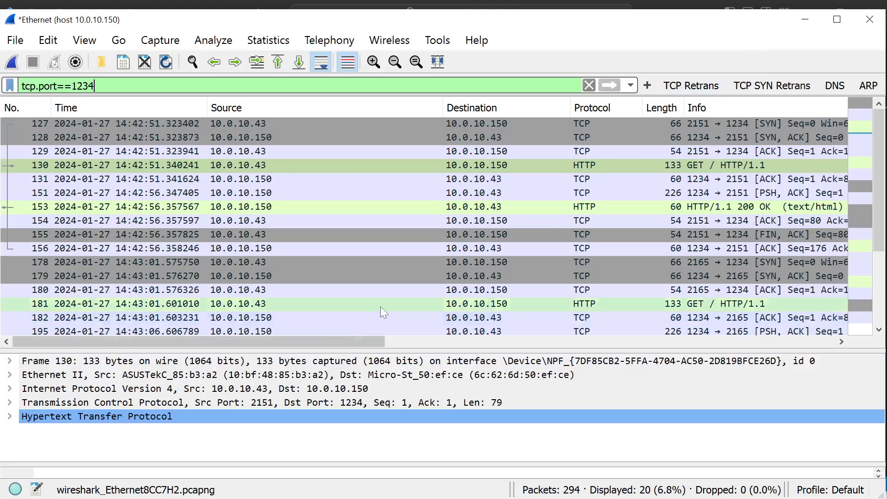
text(an)
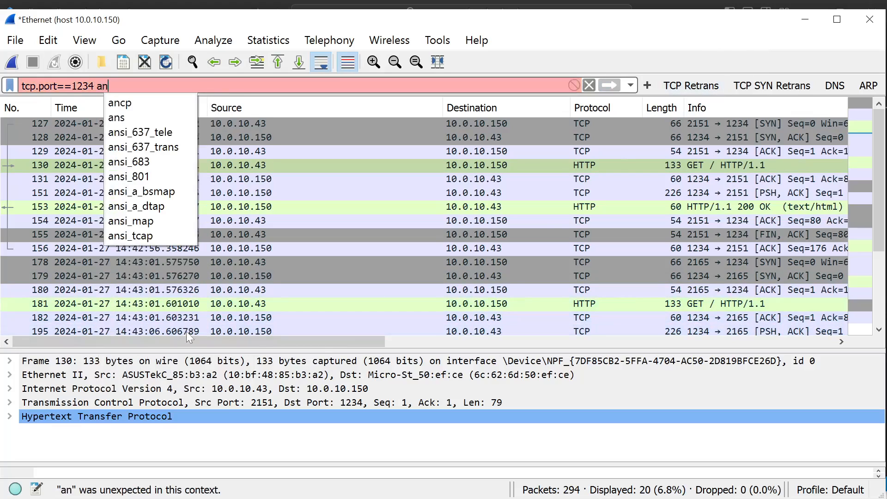
text(d tcp.analtsis)
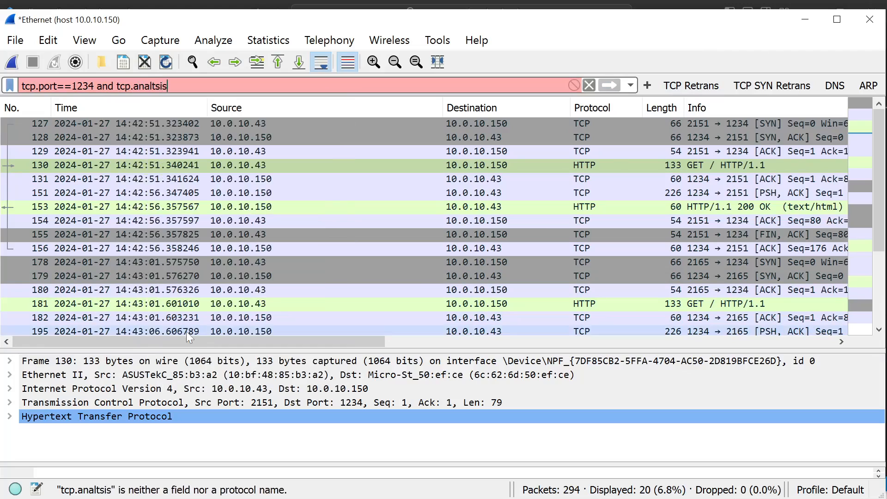
key(BackSpace)
key(BackSpace)
key(BackSpace)
key(BackSpace)
text(ysis)
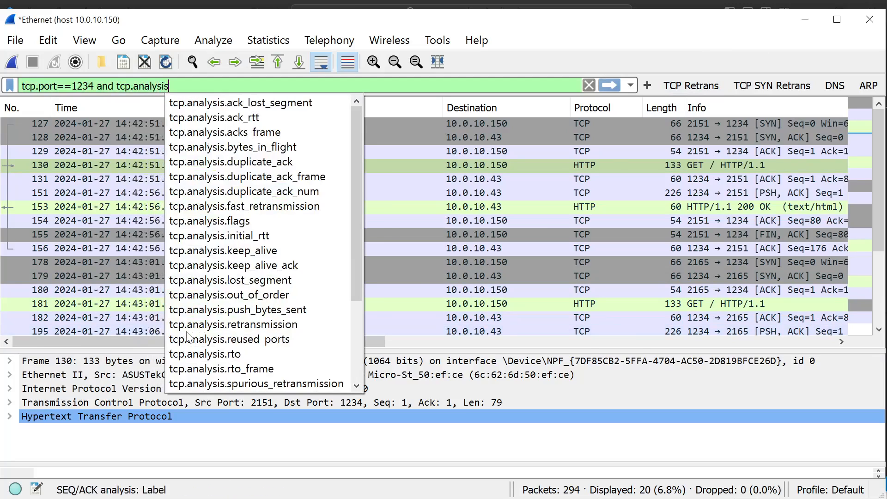
text(.retransmission)
key(Return)
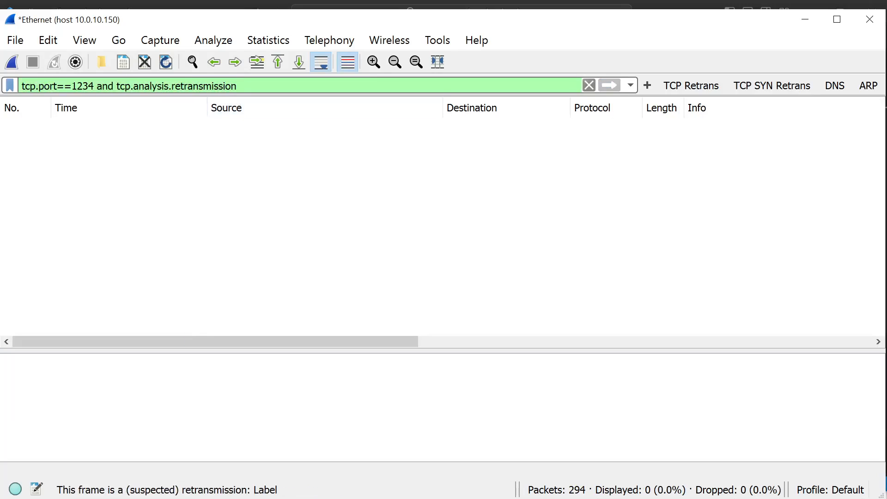
- Remove the retransmission condition and reapply the display filter tcp.port==1234
key(ctrl+shift+Left)
key(ctrl+shift+Left)
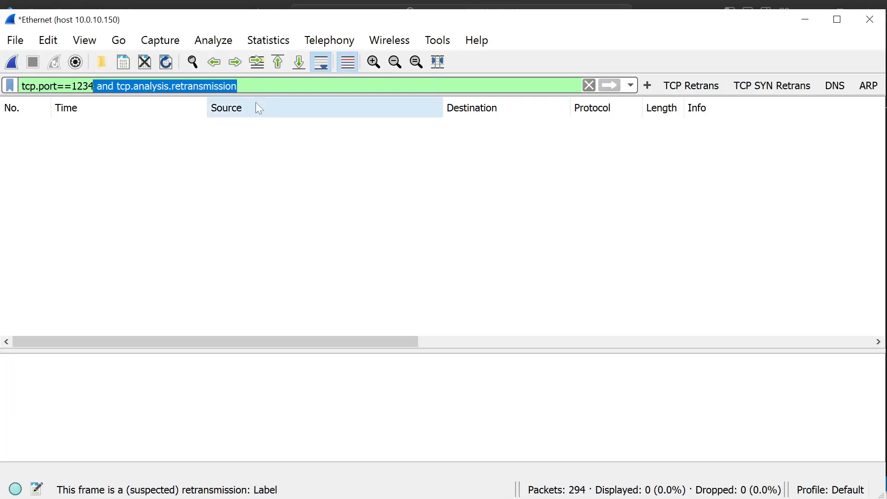
key(BackSpace)
key(BackSpace)
key(Return)
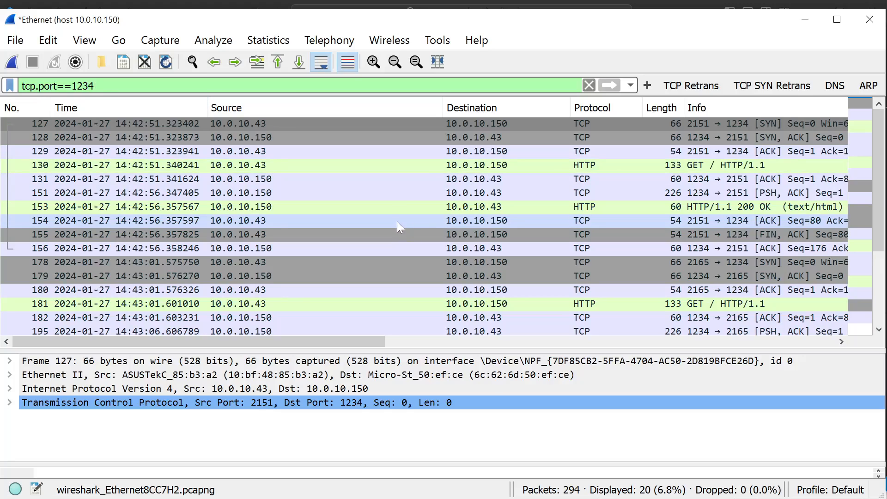
- Switch to the Lucidchart network diagram, review the Application Performance formula under the scenario, and return to Wireshark
key(alt+Tab)
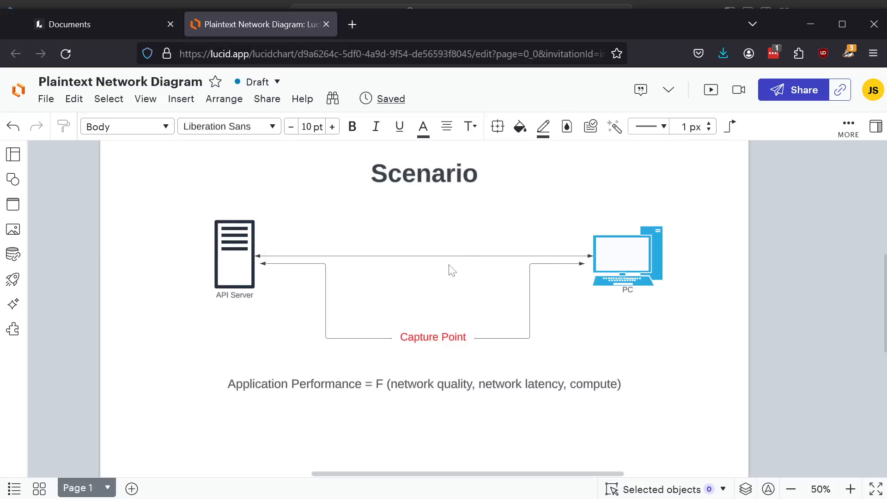
key(alt+Tab)
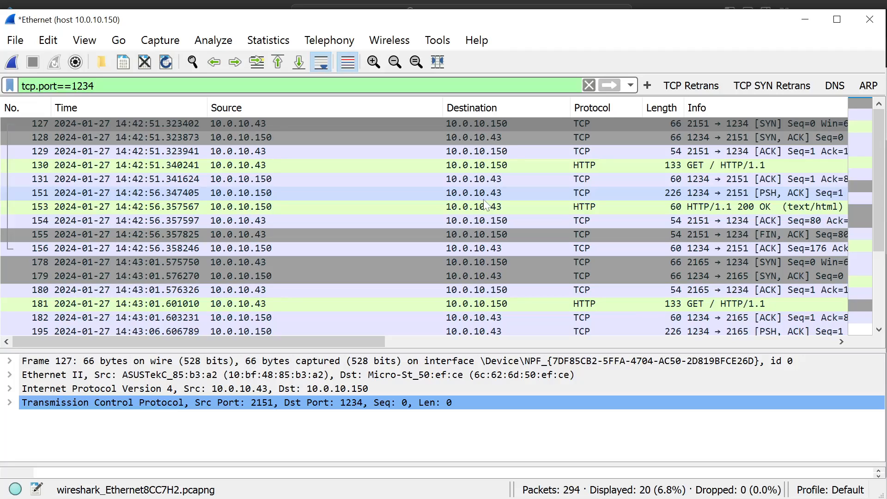
key(alt+Tab)
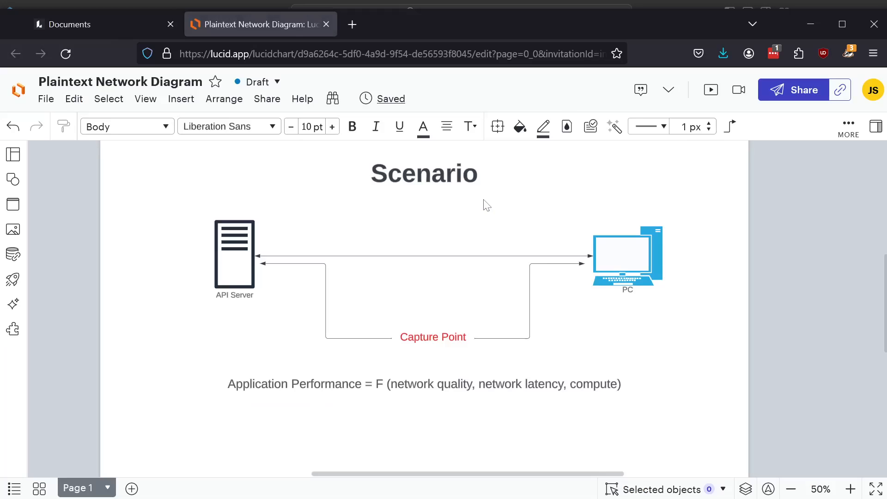
click(368, 384)
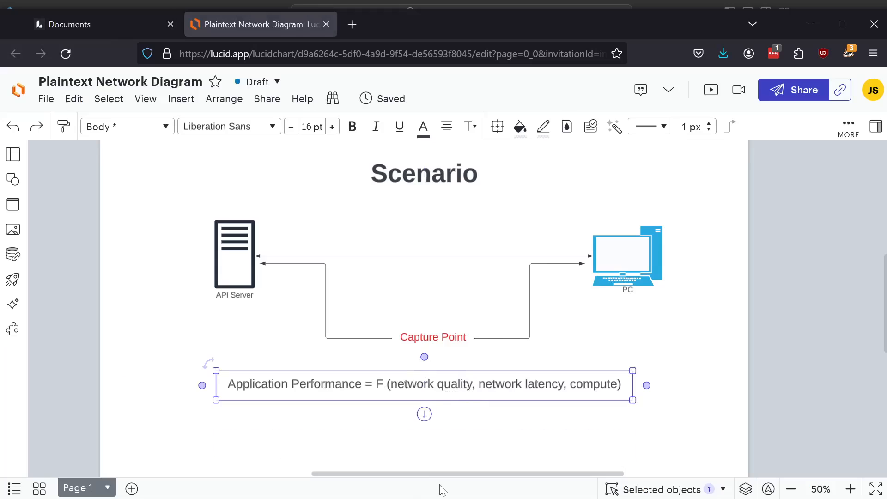
click(485, 400)
click(478, 426)
key(alt+Tab)
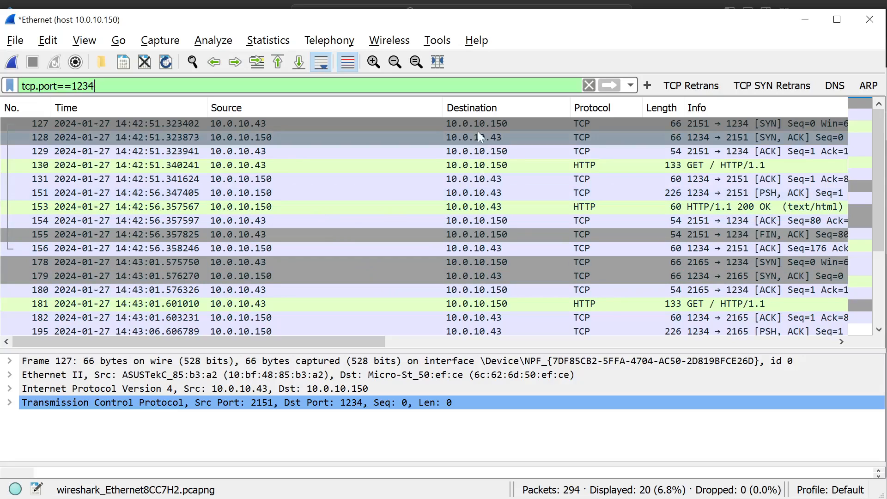
- Narrow the Source column in the packet list to give the Info column more room
drag(442, 107, 321, 107)
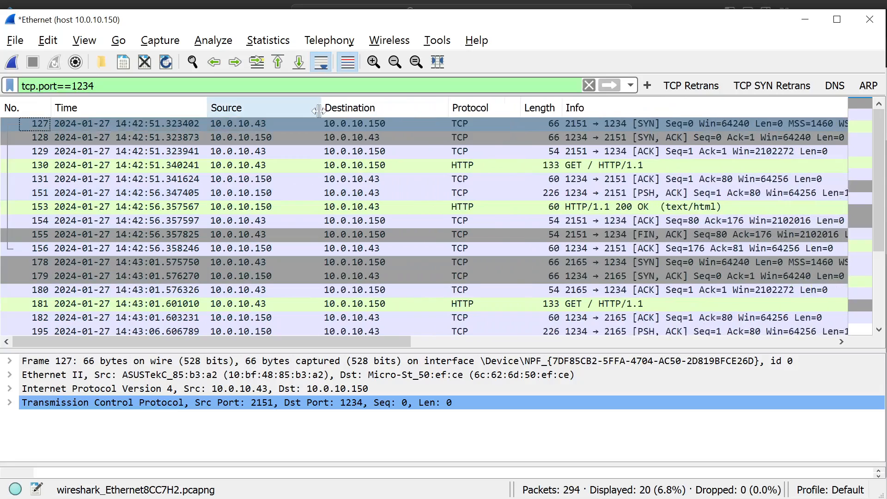
scroll(418, 226, down, 2)
scroll(420, 226, up, 2)
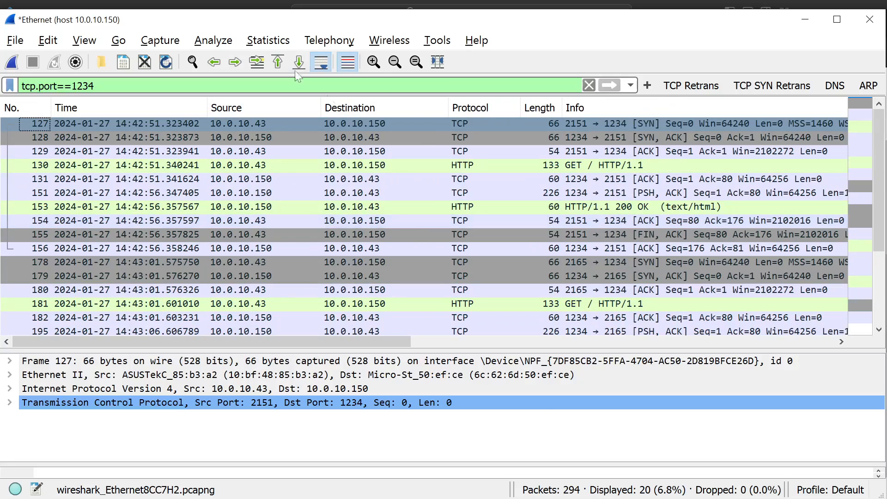
- View the TCP Round Trip Time graph in the reverse direction and for the next stream, and close it
click(267, 41)
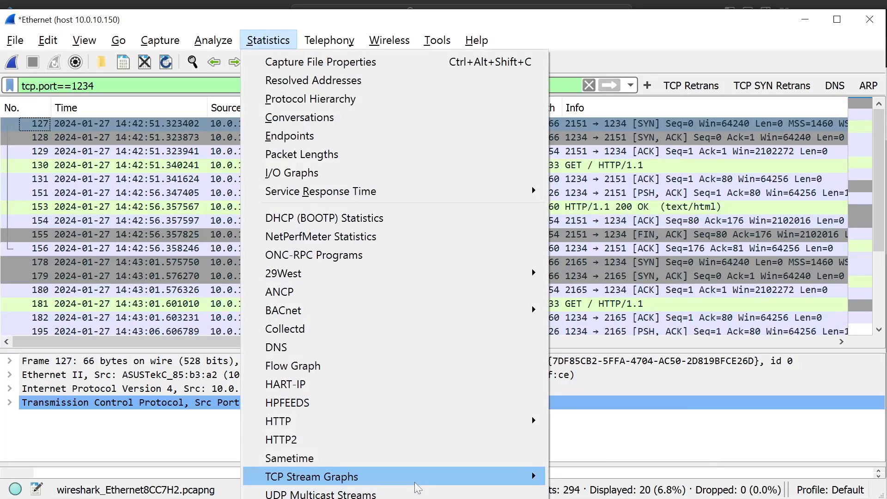
mouse_move(517, 476)
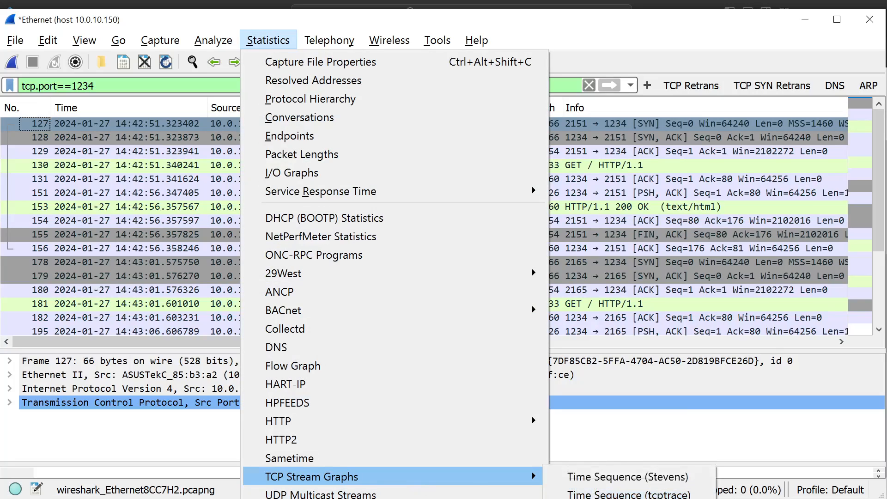
click(606, 498)
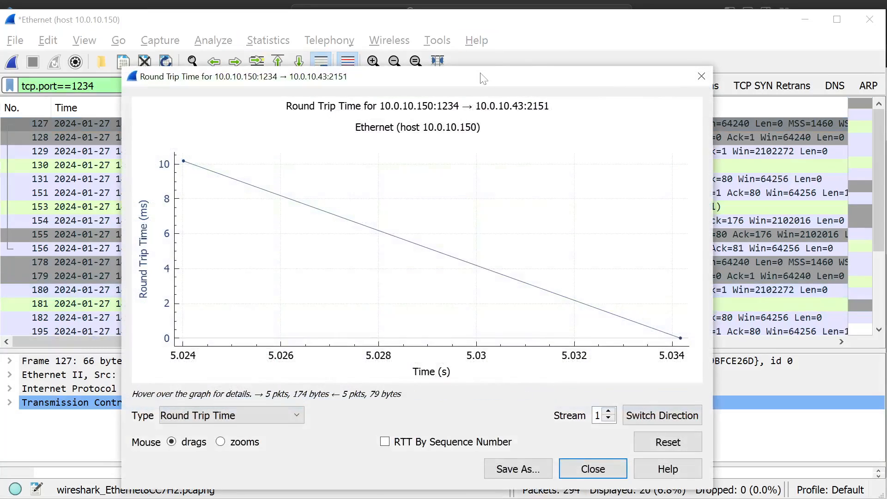
drag(480, 74, 489, 36)
click(671, 373)
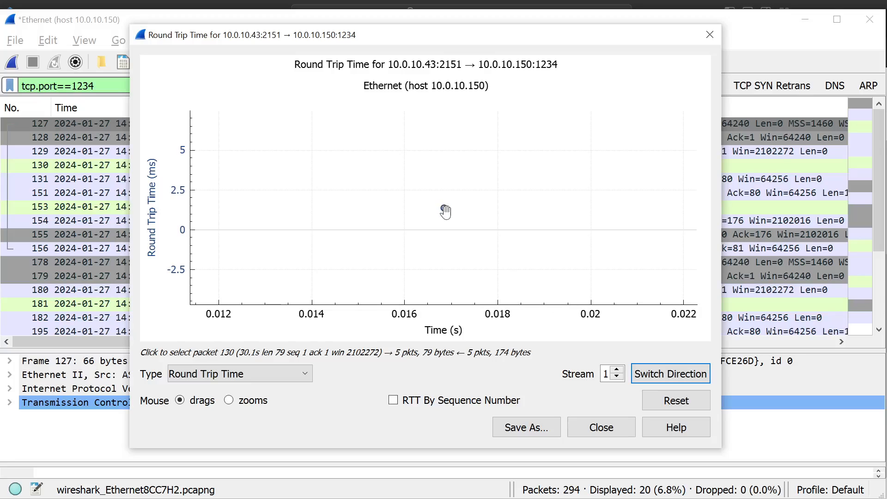
click(617, 370)
click(617, 370)
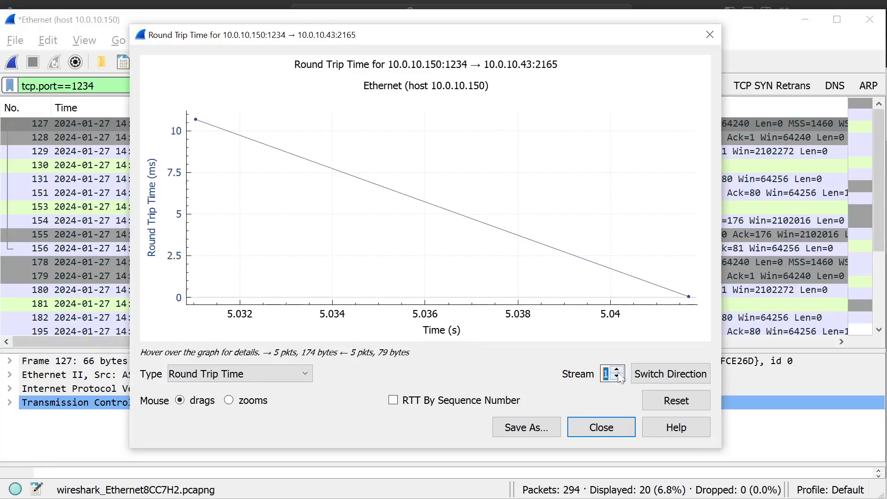
click(709, 34)
- Compare the GET request, SYN-ACK and SYN packets of the first connection
click(361, 165)
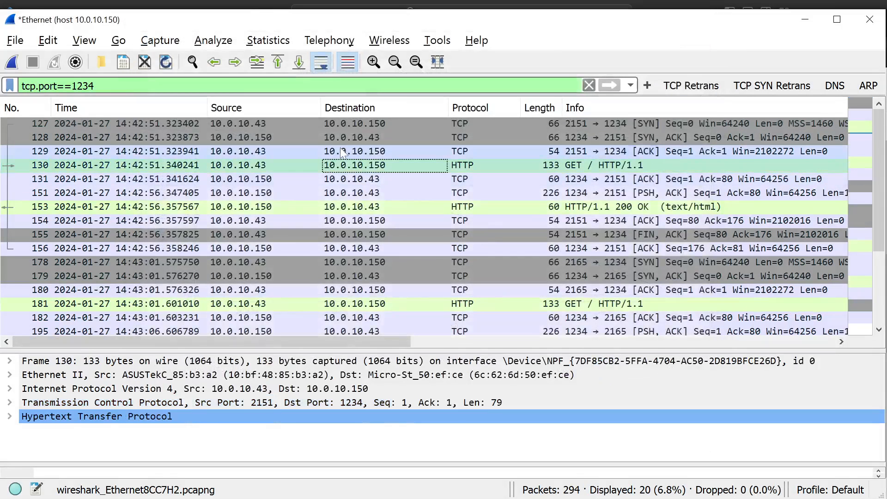
click(374, 137)
click(393, 123)
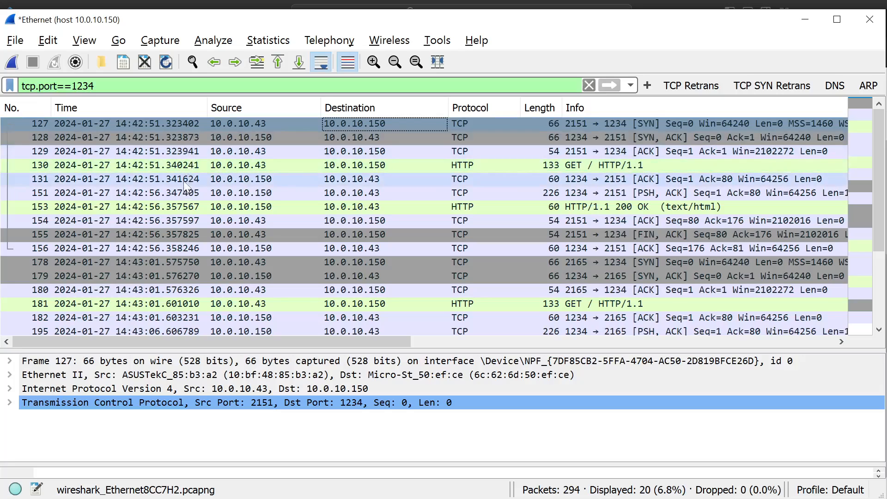
- Expand the Transmission Control Protocol and SEQ/ACK analysis details of SYN-ACK packet 128 in an enlarged details pane
click(204, 139)
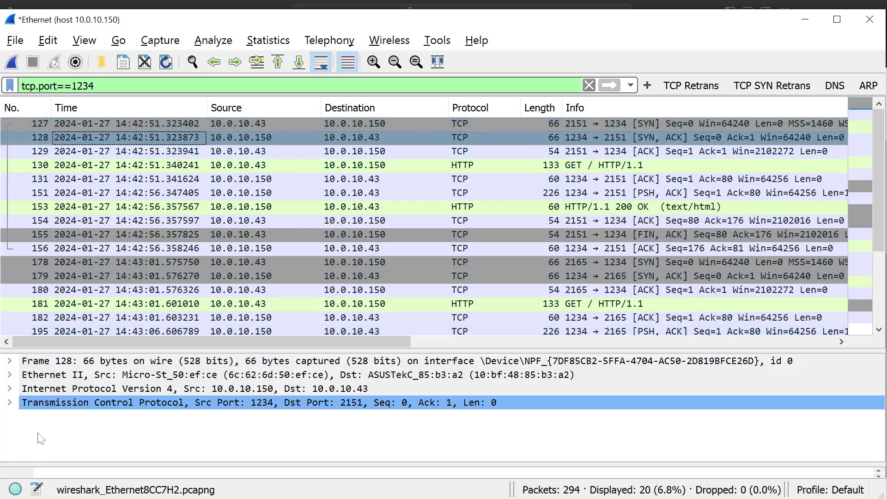
click(9, 402)
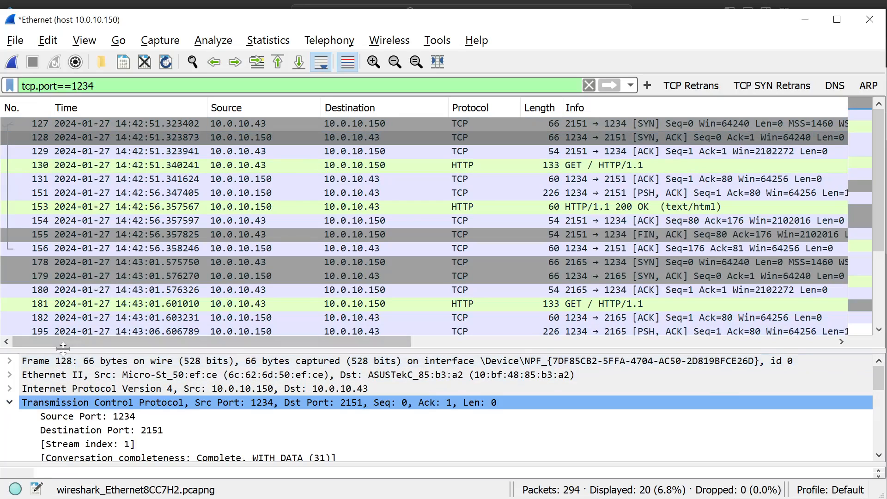
drag(63, 350, 63, 222)
click(69, 386)
scroll(185, 392, down, 3)
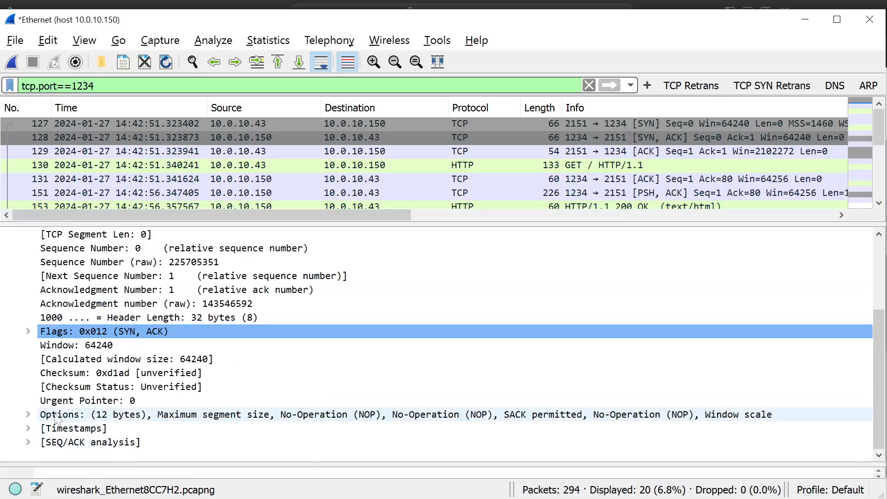
click(28, 442)
scroll(93, 415, down, 3)
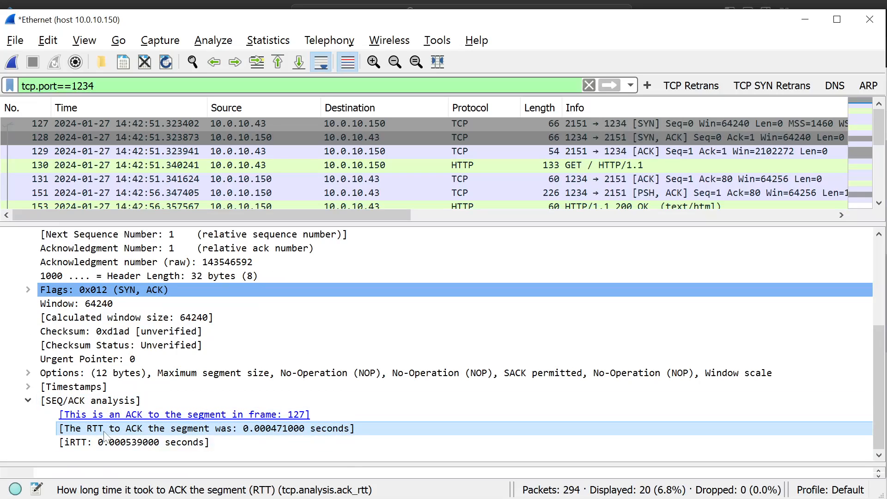
- Shrink the packet list, shorten the Wireshark window and reveal the packet bytes below the details, keeping the RTT field in view
right_click(264, 431)
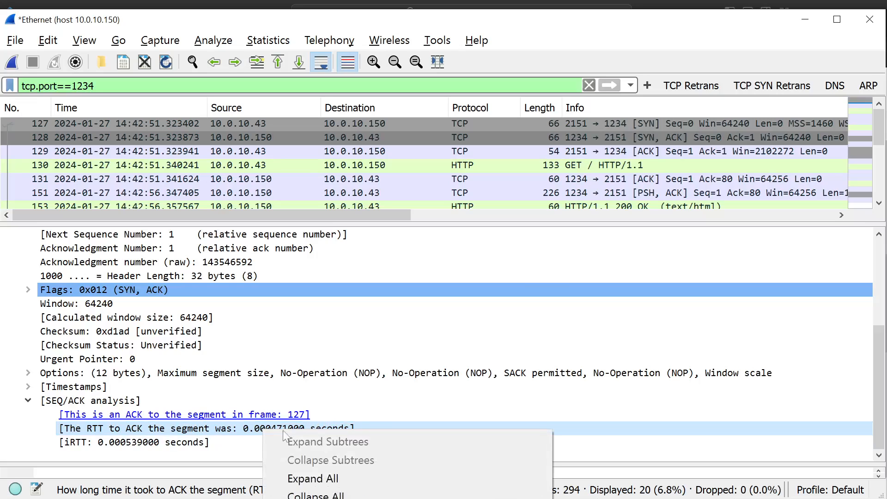
click(257, 433)
drag(222, 221, 223, 166)
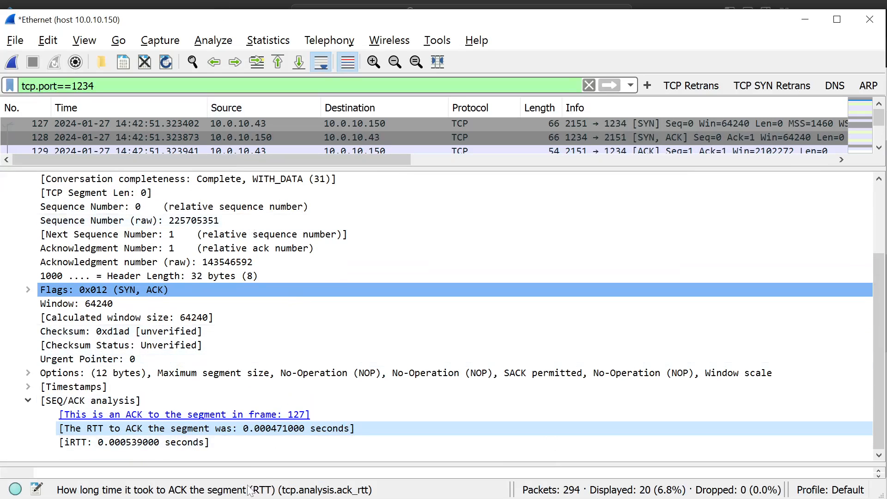
drag(247, 497, 255, 354)
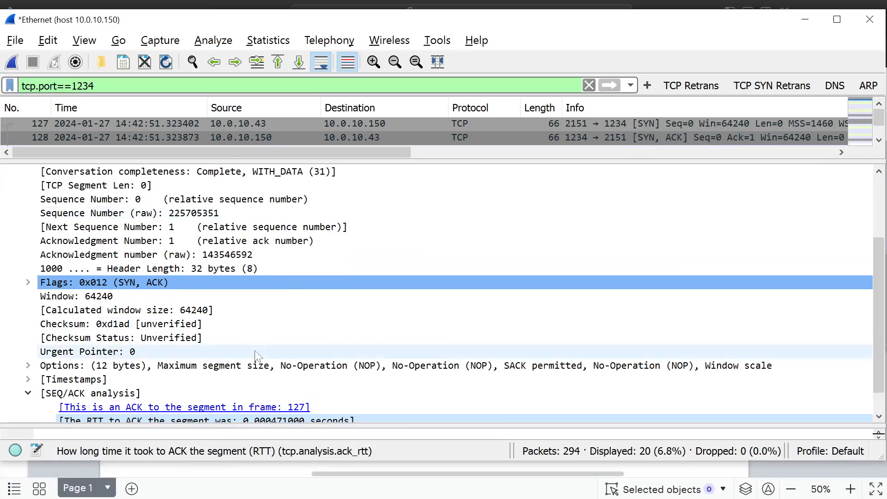
drag(258, 427, 270, 296)
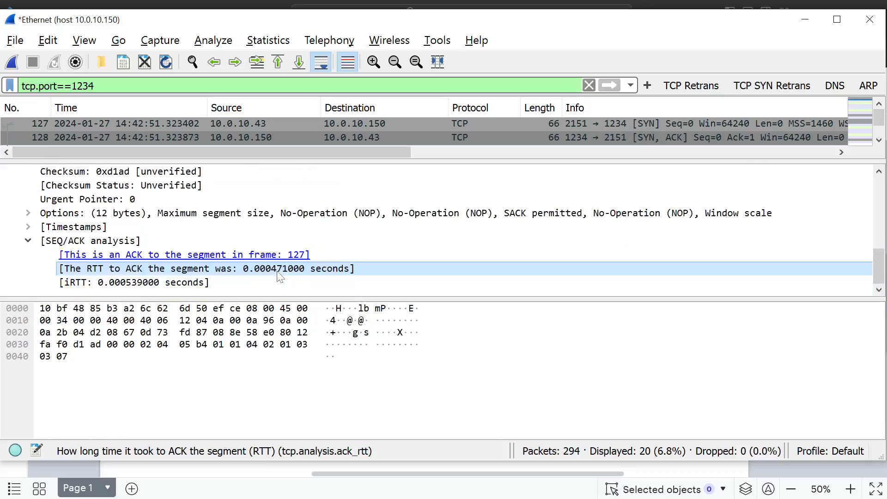
- Add the SYN-ACK packet's RTT to ACK field as a packet list column and enlarge the packet list
right_click(267, 269)
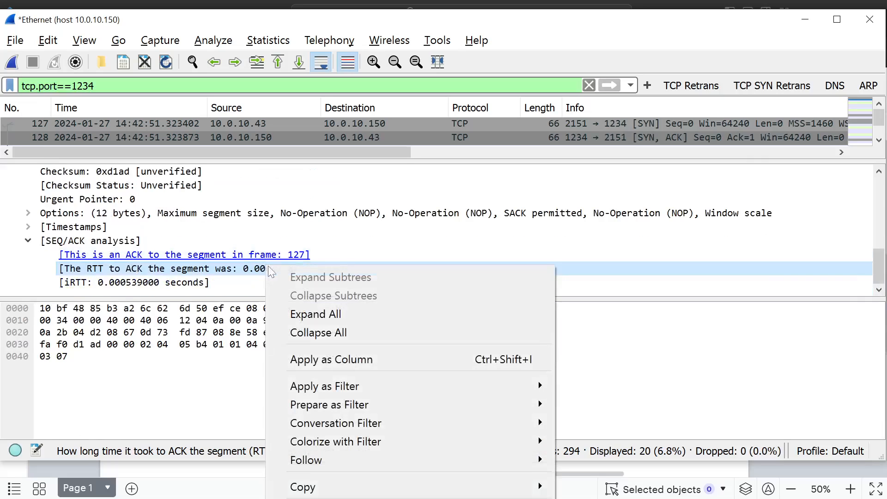
mouse_move(400, 396)
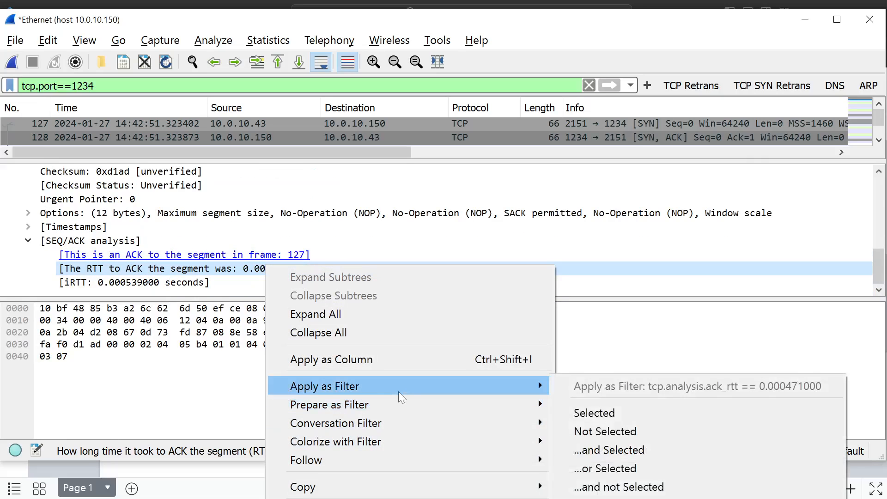
click(413, 362)
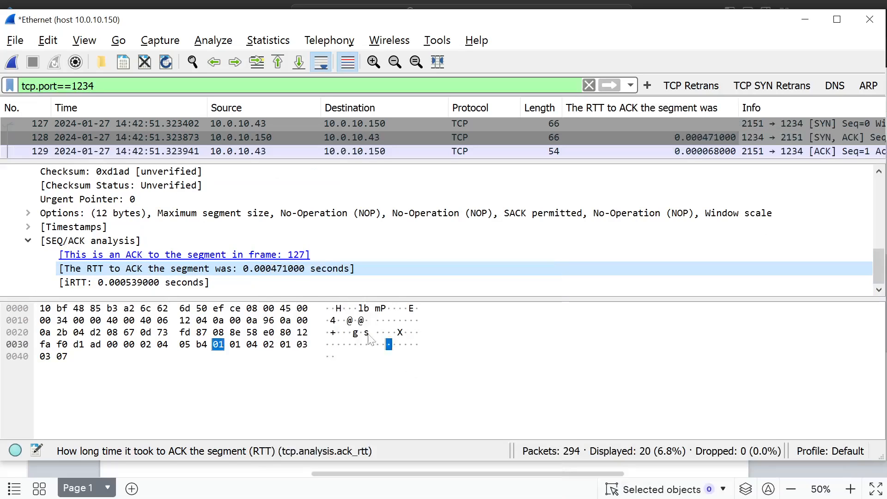
drag(272, 299, 276, 493)
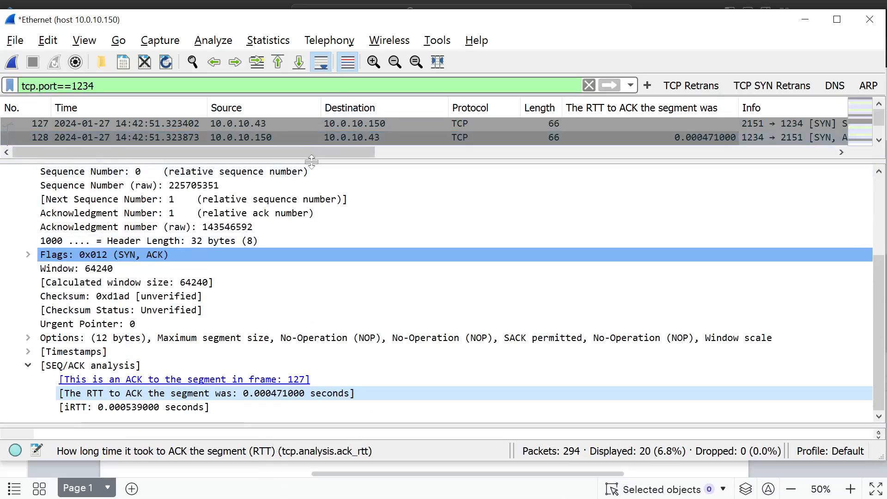
drag(312, 160, 307, 314)
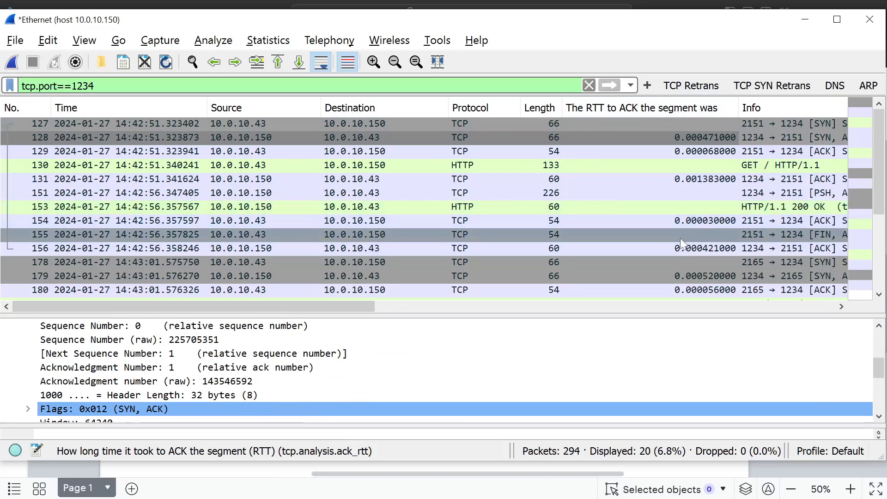
- Compare the RTT to ACK values across the packets of both port 1234 connections
scroll(680, 235, down, 3)
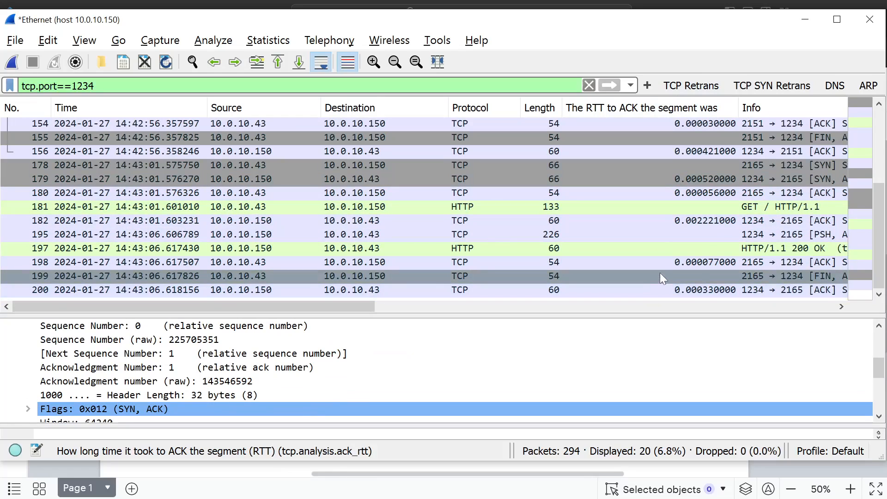
scroll(661, 275, up, 3)
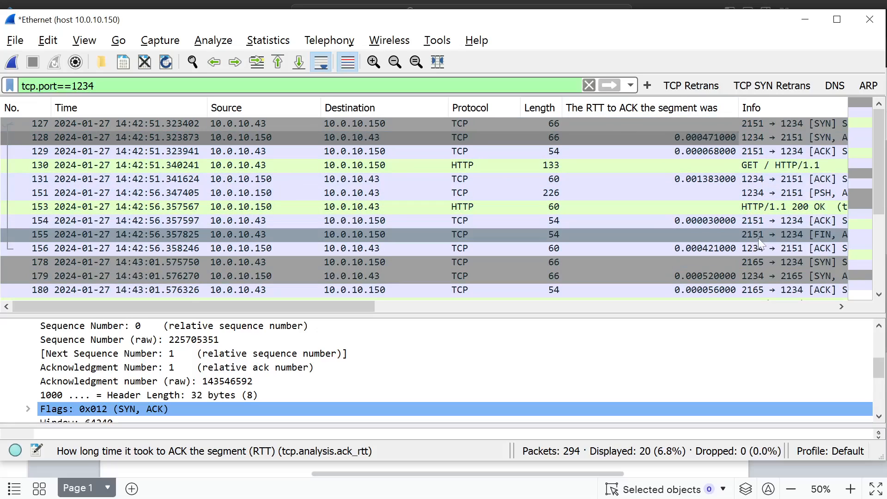
scroll(713, 250, down, 3)
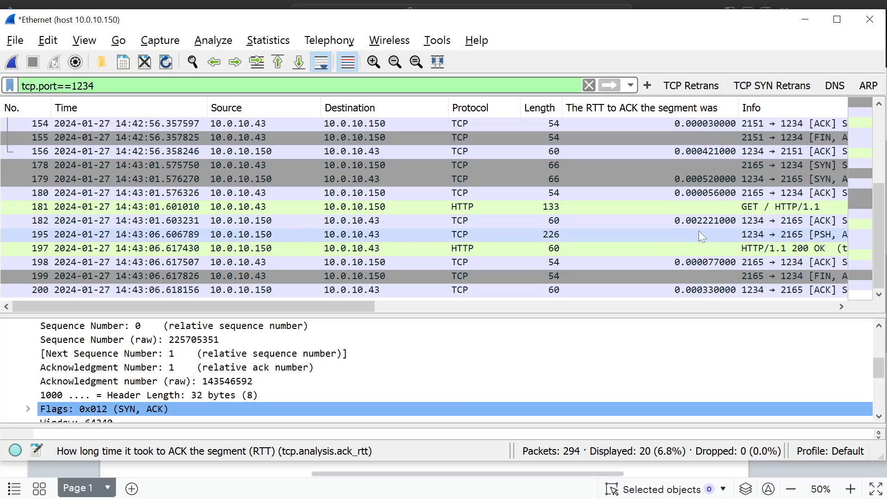
scroll(699, 231, up, 3)
scroll(696, 228, down, 3)
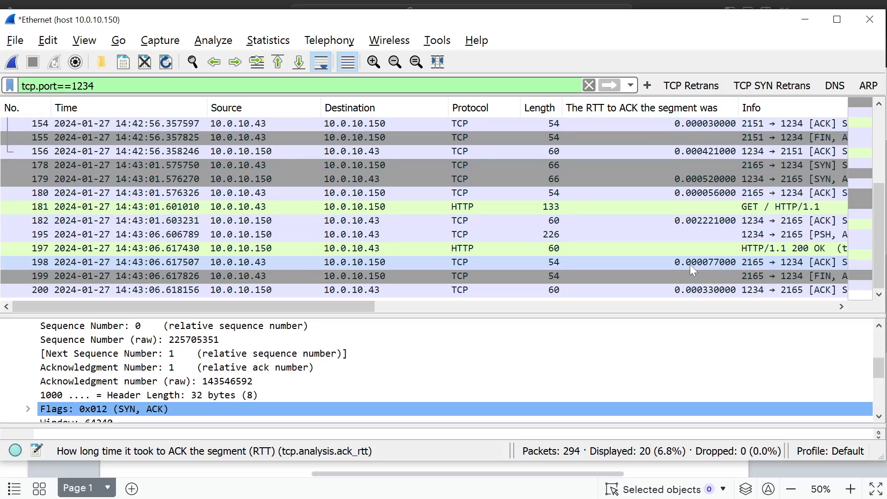
scroll(689, 265, up, 3)
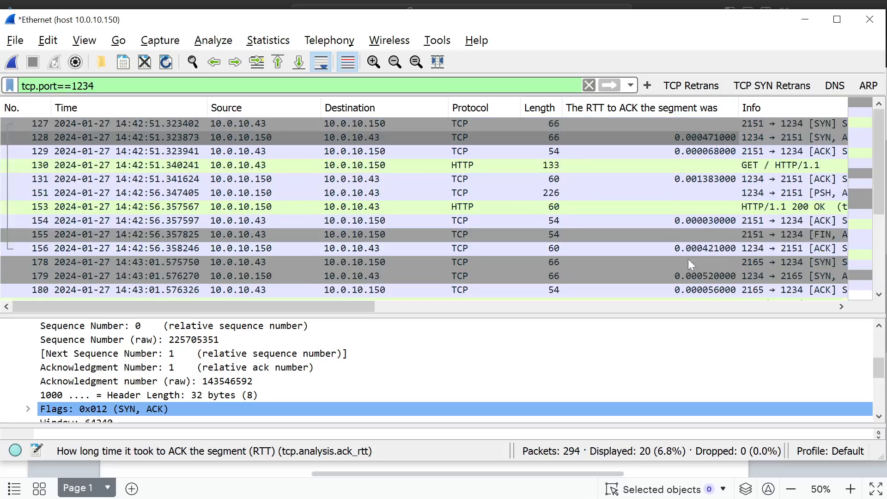
- Switch to the Lucidchart network diagram, review the application performance formula, and return to Wireshark
key(alt+Tab)
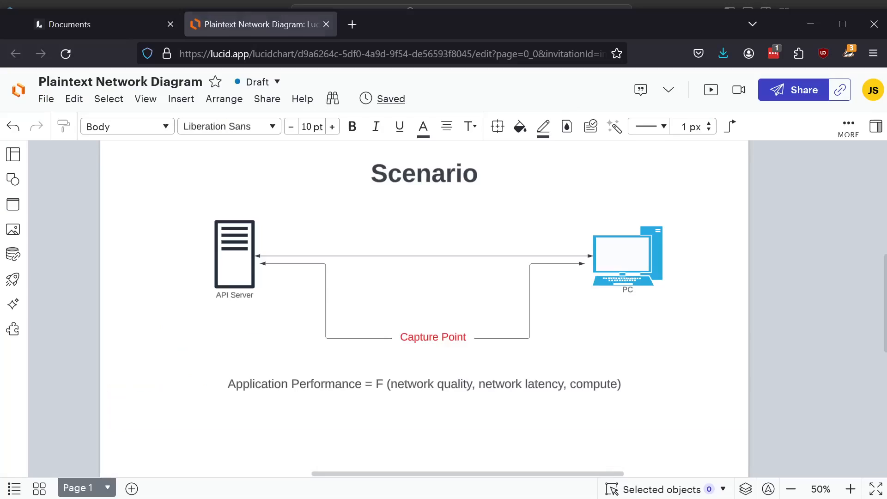
click(484, 372)
click(534, 421)
key(alt+Tab)
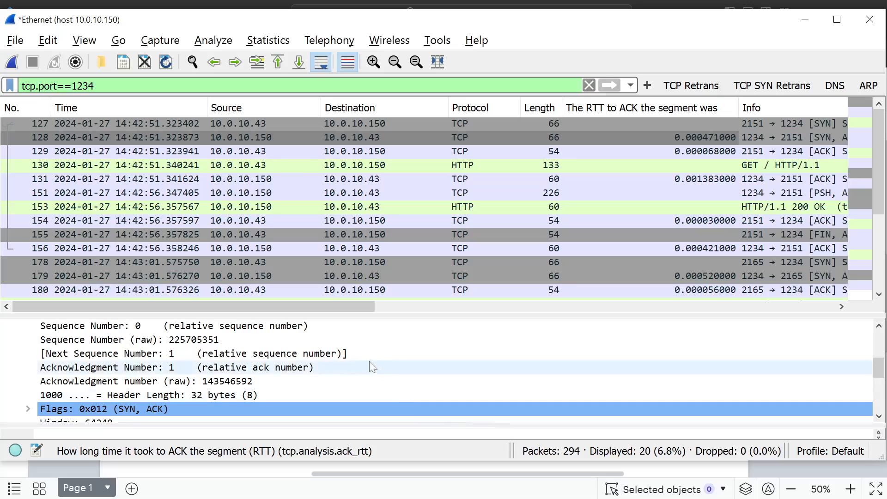
- Enlarge the packet list over the details pane and narrow the Destination and Protocol columns
drag(297, 314, 298, 410)
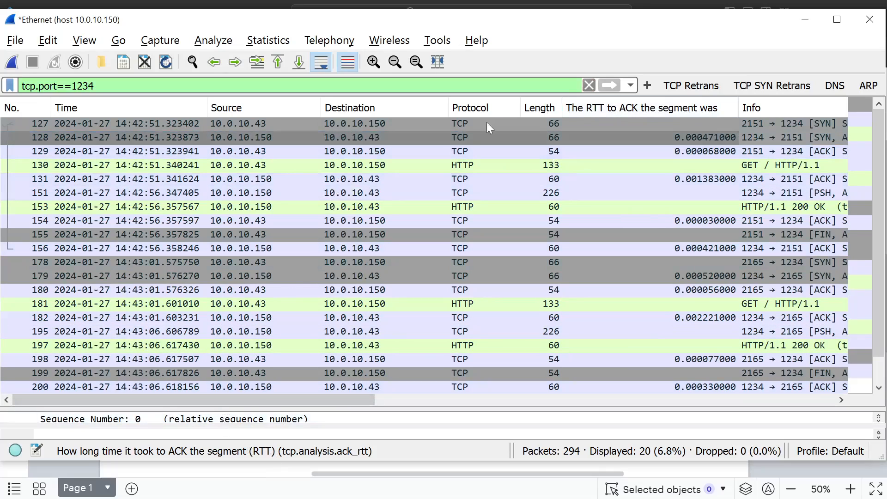
drag(447, 108, 405, 111)
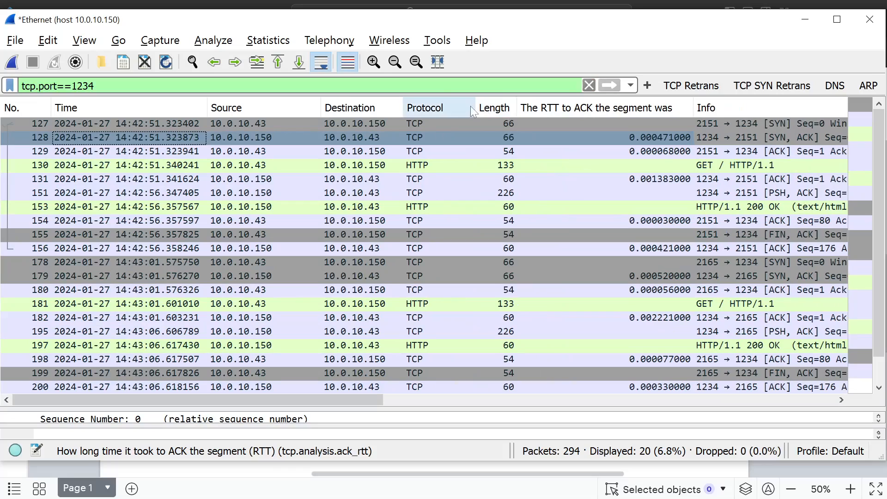
drag(475, 108, 445, 111)
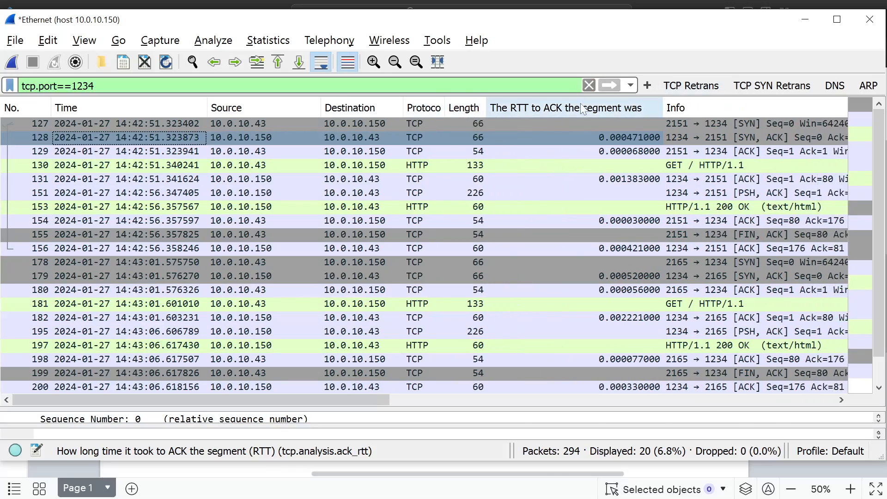
- Remove the RTT to ACK column from the packet list and slightly widen the Length column
right_click(519, 113)
click(536, 429)
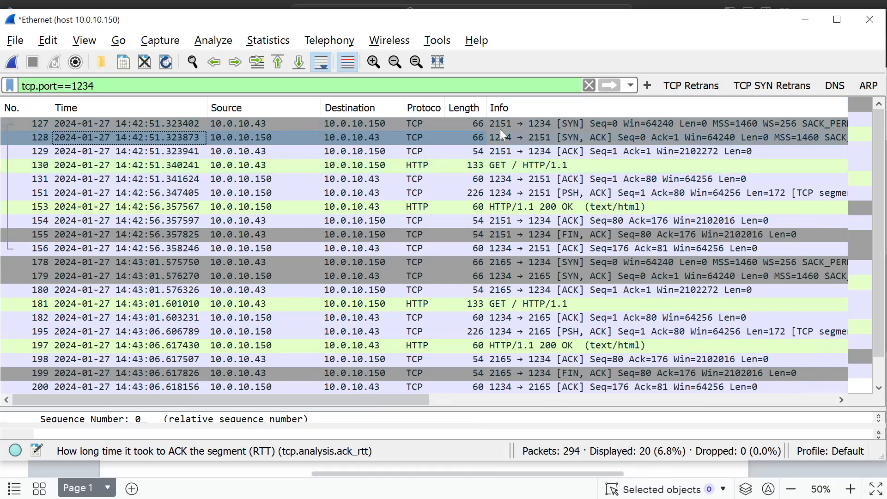
drag(484, 109, 502, 108)
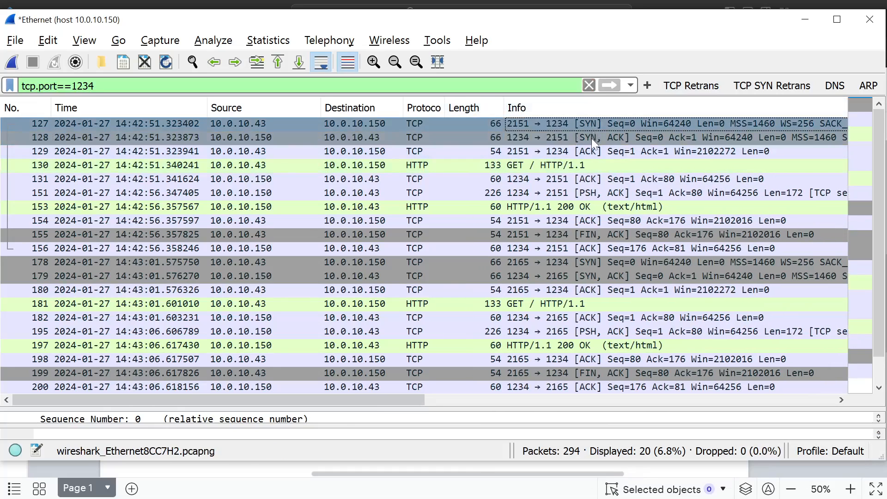
- Inspect the first connection's handshake ACK, GET request and 200 OK response, plus the second connection's GET request
click(589, 150)
click(561, 165)
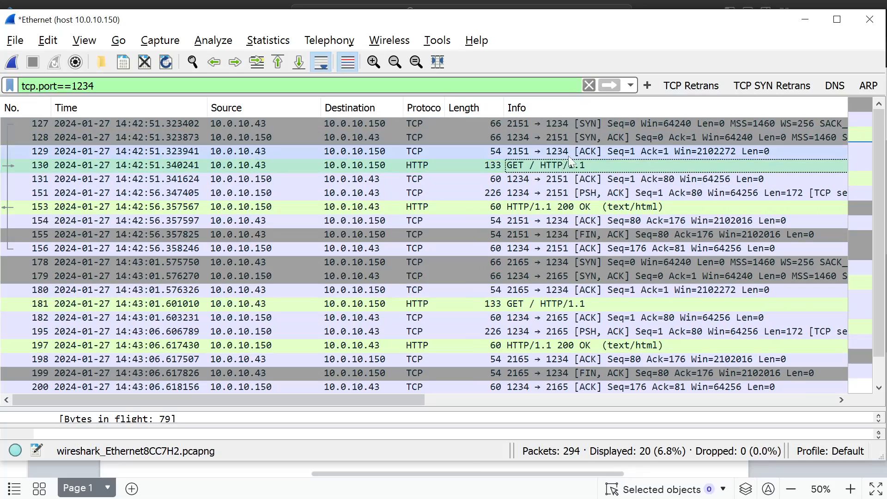
click(568, 207)
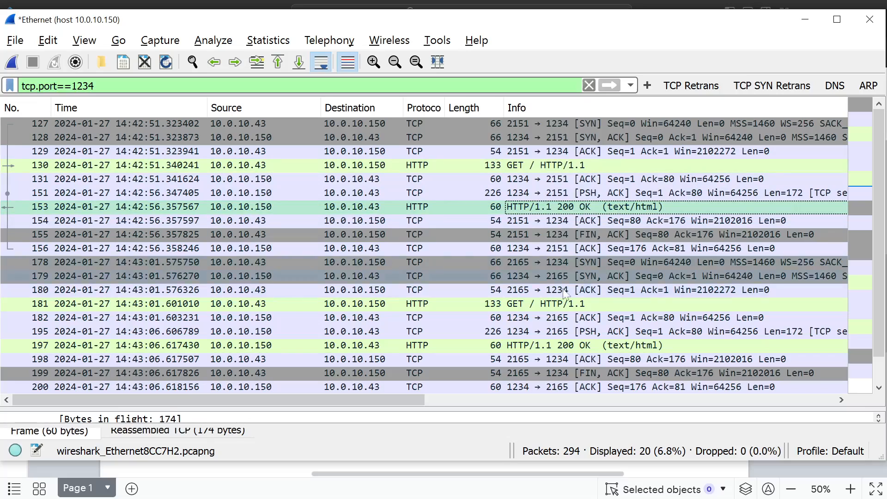
click(563, 303)
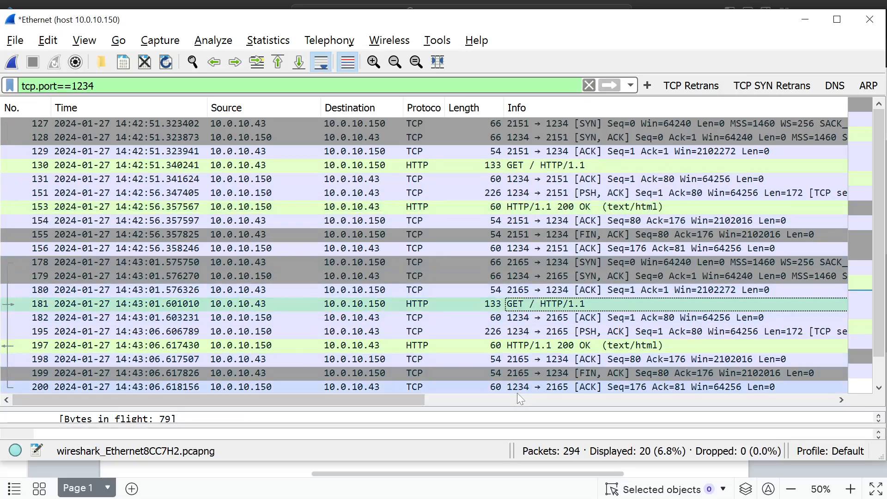
- Follow the TCP stream of SYN packet 127, review the HTTP exchange and close the stream window, keeping its filter
click(524, 125)
right_click(523, 125)
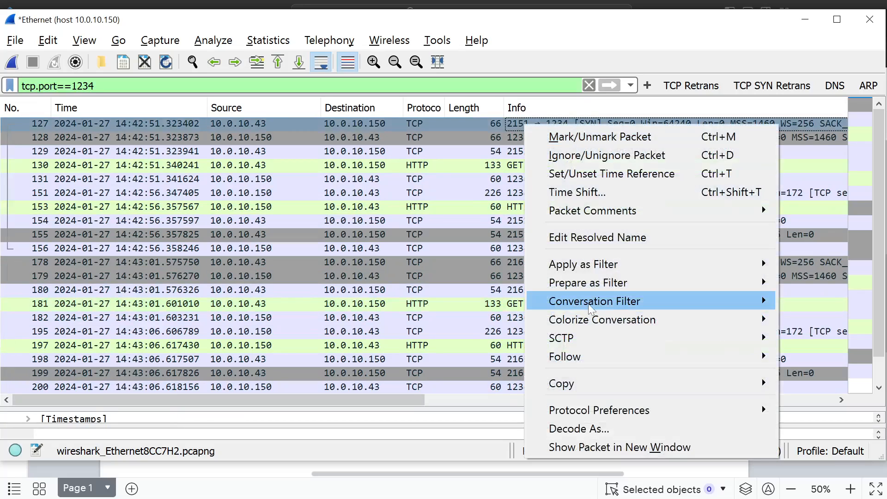
mouse_move(565, 356)
click(365, 357)
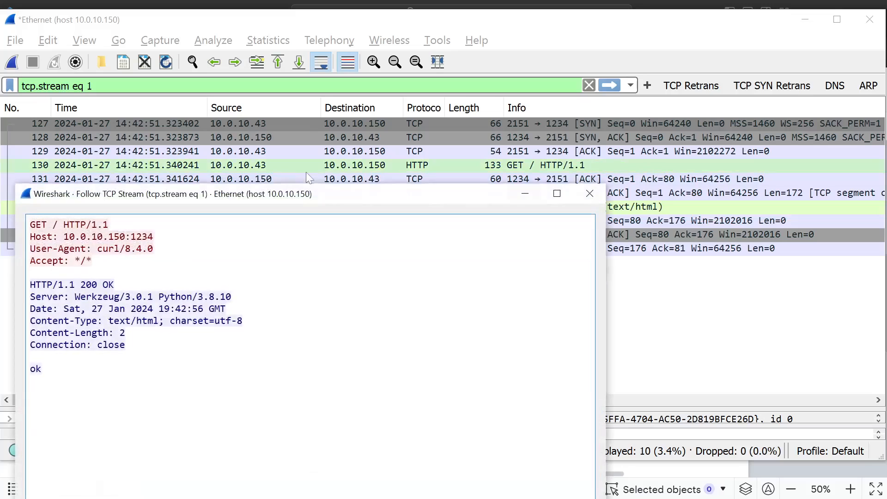
click(590, 193)
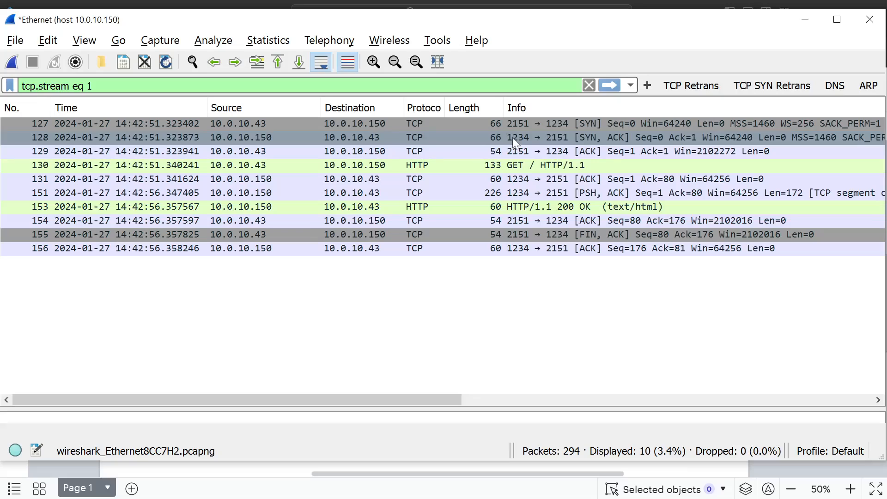
- Compare the SYN, handshake ACK, GET request and server ACK packets of the filtered stream
click(530, 126)
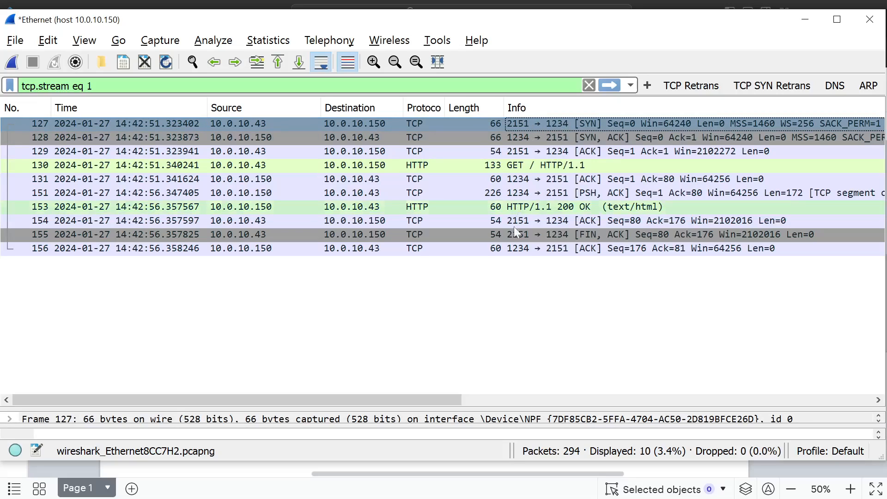
click(499, 296)
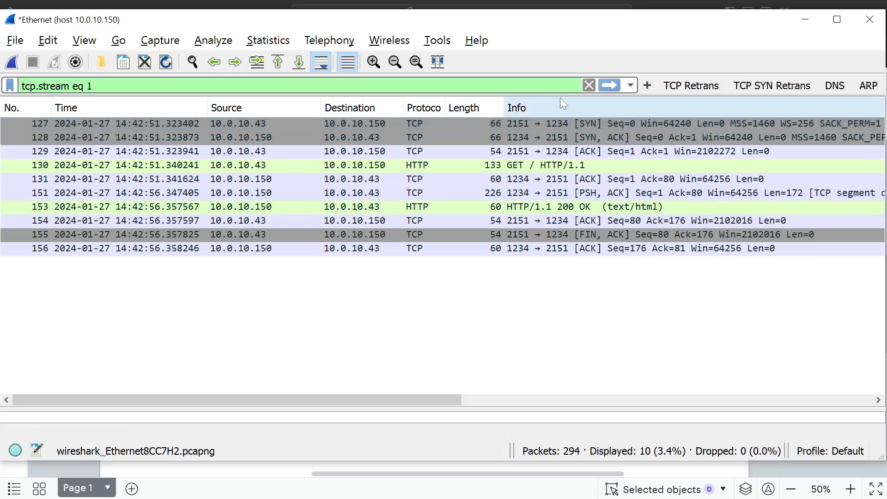
click(538, 165)
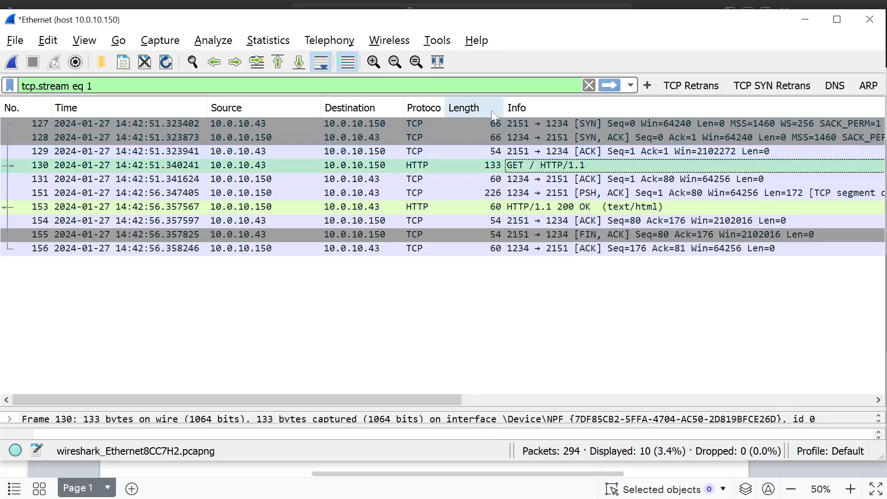
click(479, 152)
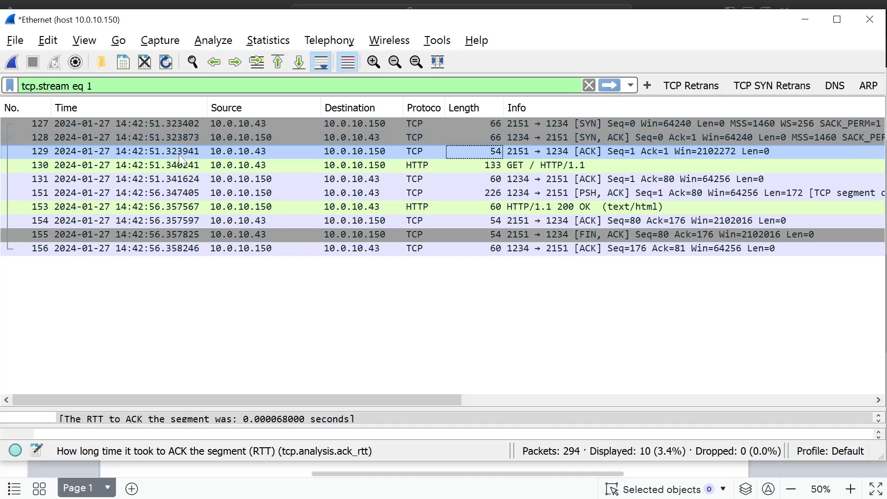
click(190, 165)
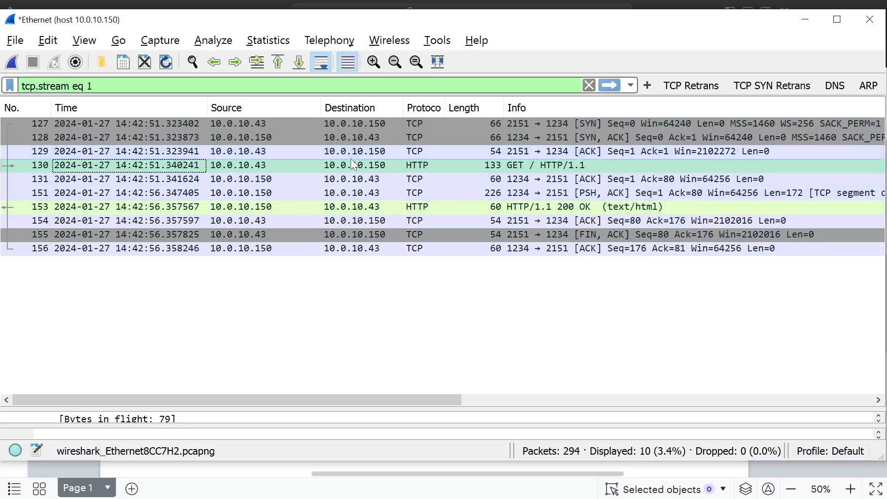
click(352, 173)
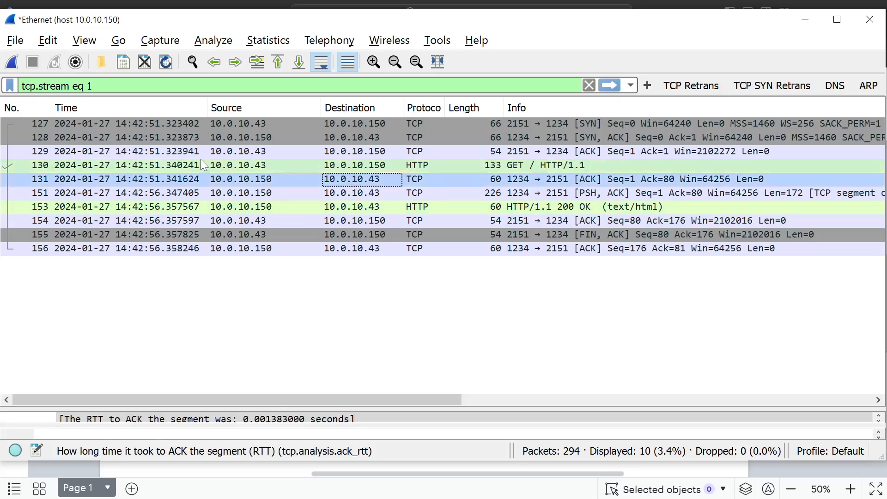
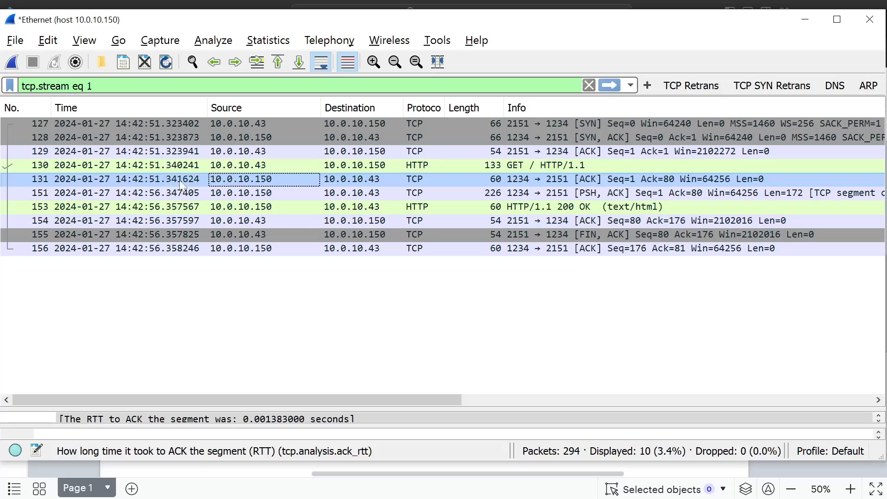
- Compare the timestamps and lengths of server ACK packet 131 and PSH, ACK packet 151, ending on 200 OK packet 153
click(184, 194)
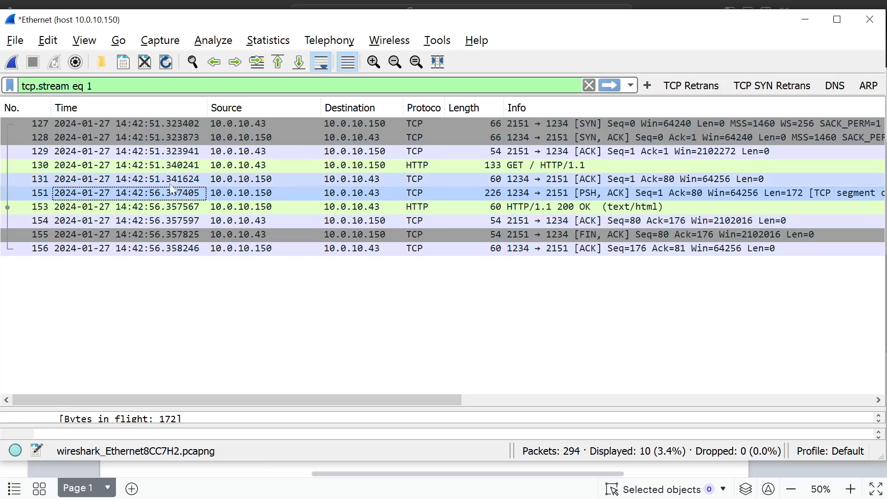
click(166, 184)
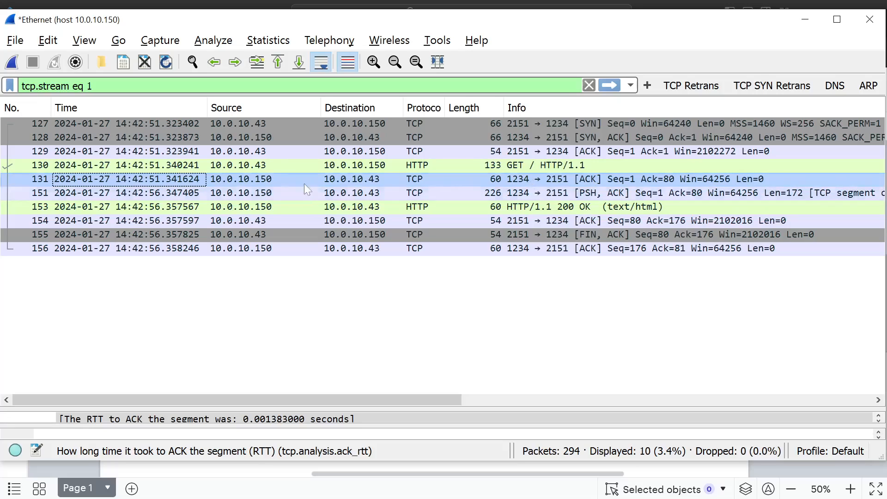
click(209, 196)
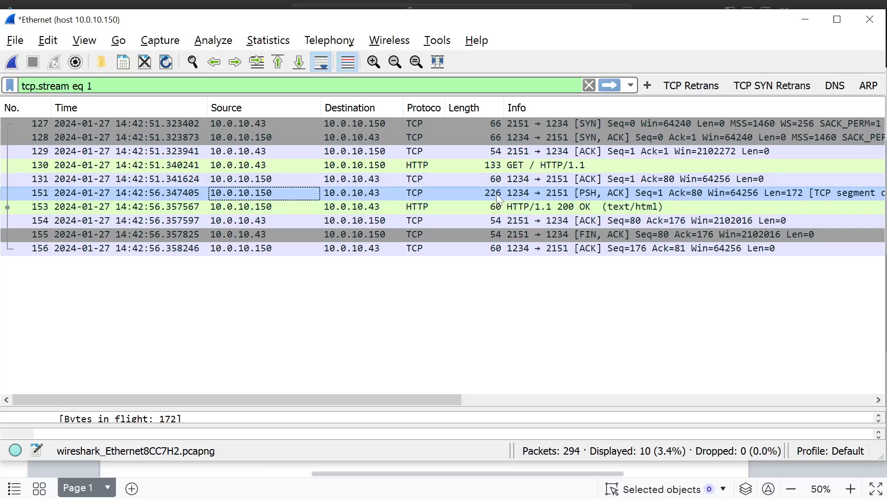
click(495, 179)
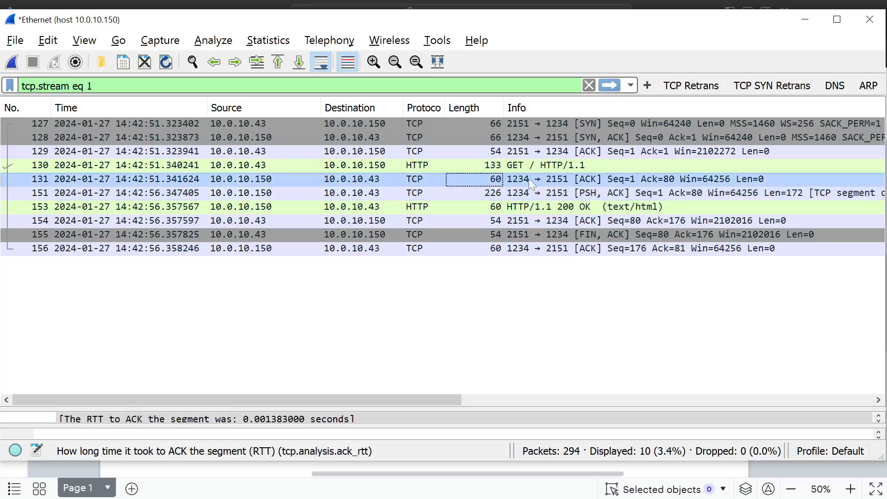
key(Down)
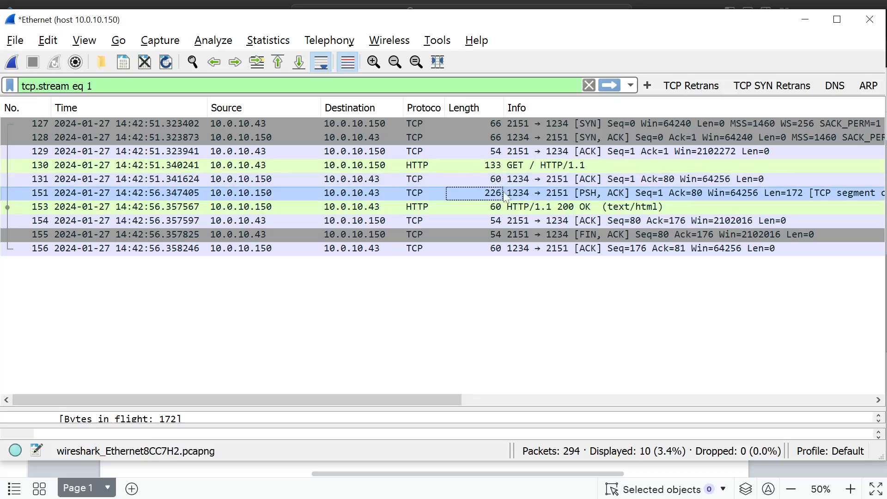
click(158, 181)
key(Down)
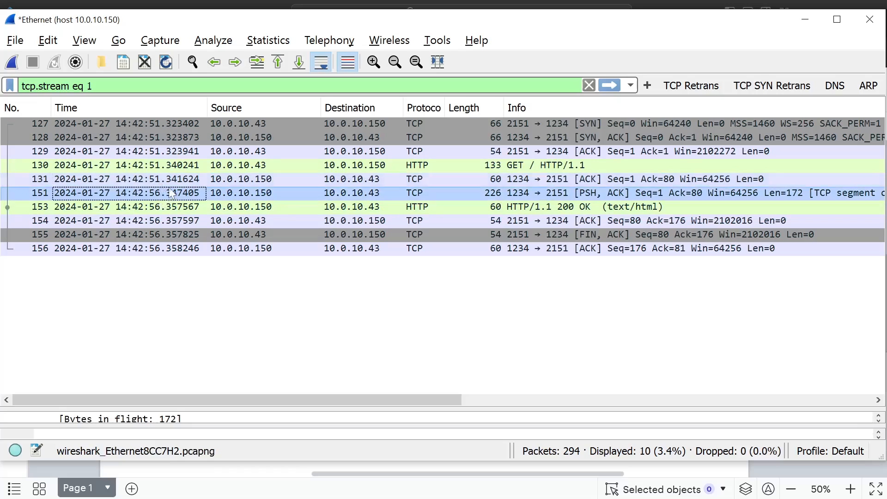
key(Up)
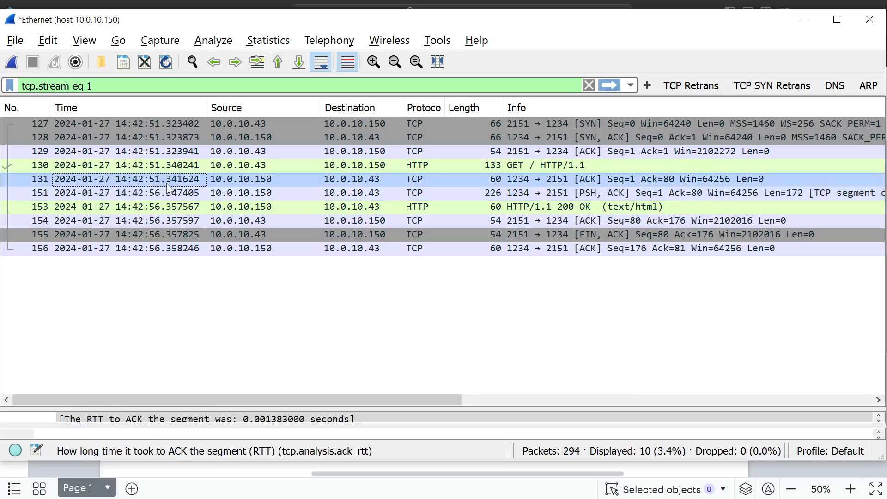
click(158, 197)
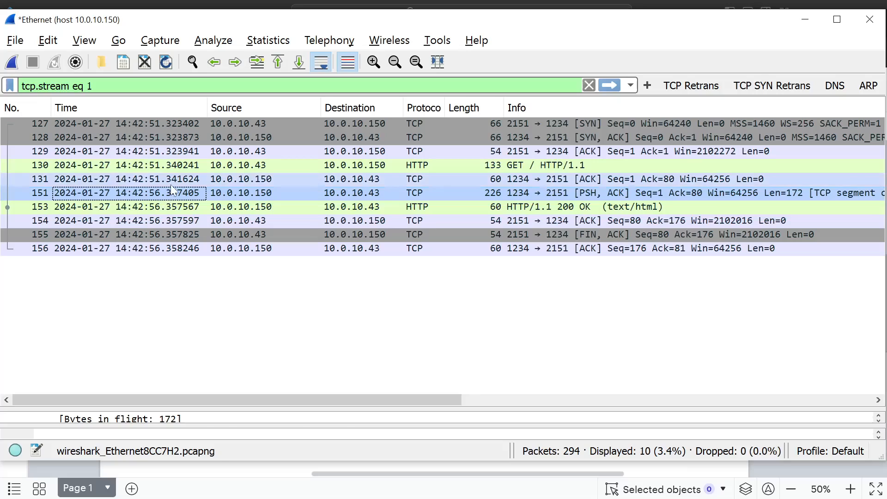
key(Up)
key(Down)
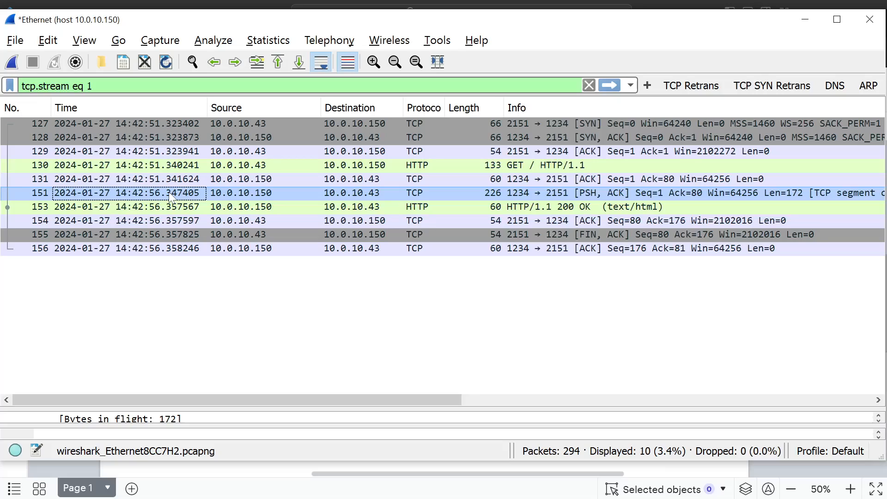
key(Up)
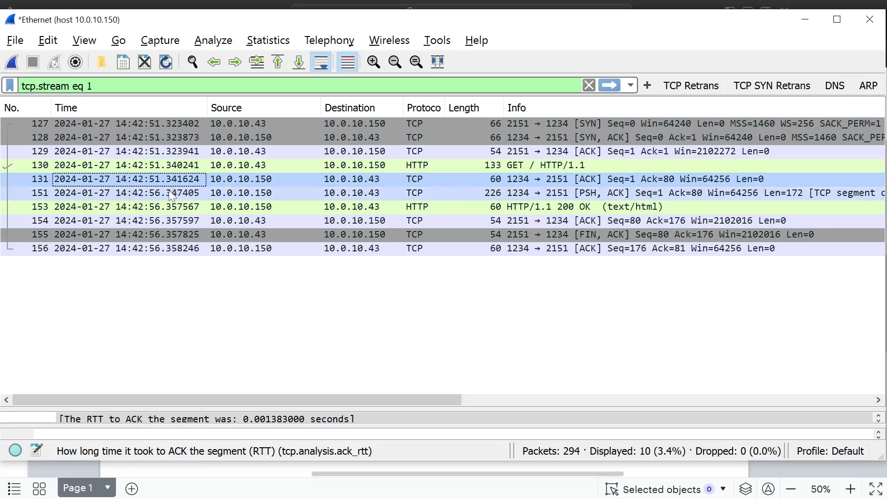
key(Down)
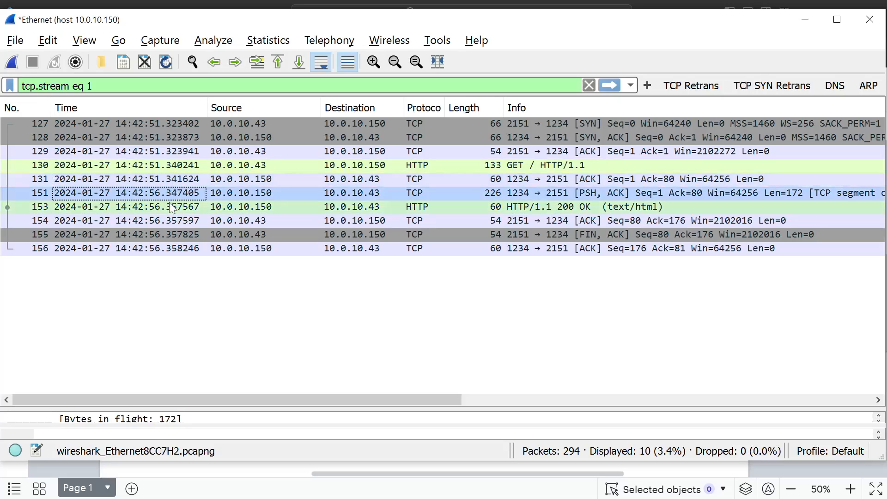
key(Down)
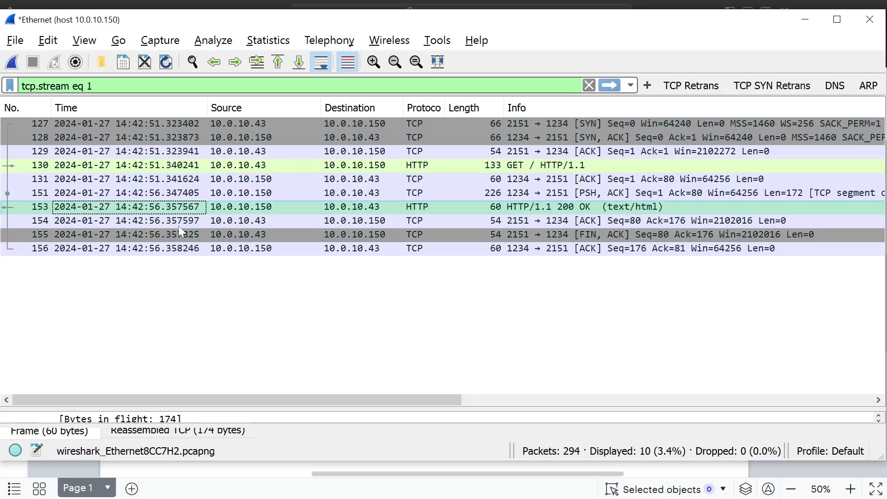
- Enlarge the packet bytes pane and inspect the payloads of PSH, ACK packet 151 and 200 OK packet 153
drag(218, 408, 231, 316)
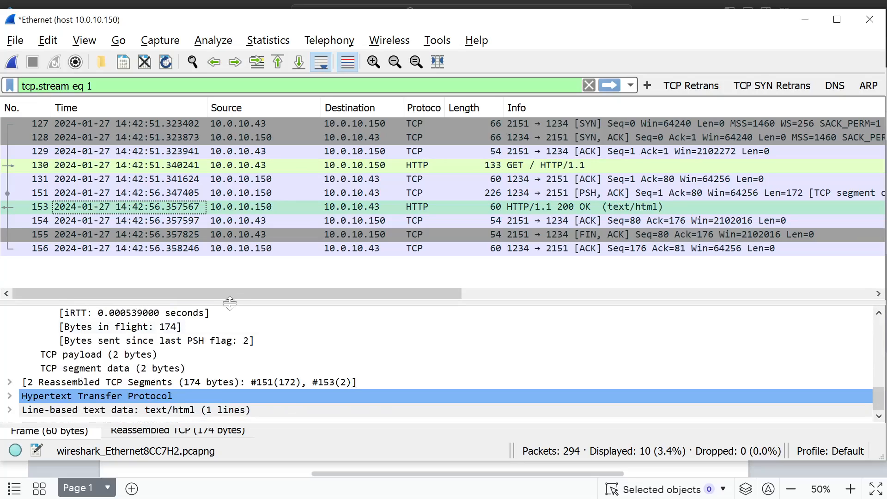
drag(101, 423, 133, 290)
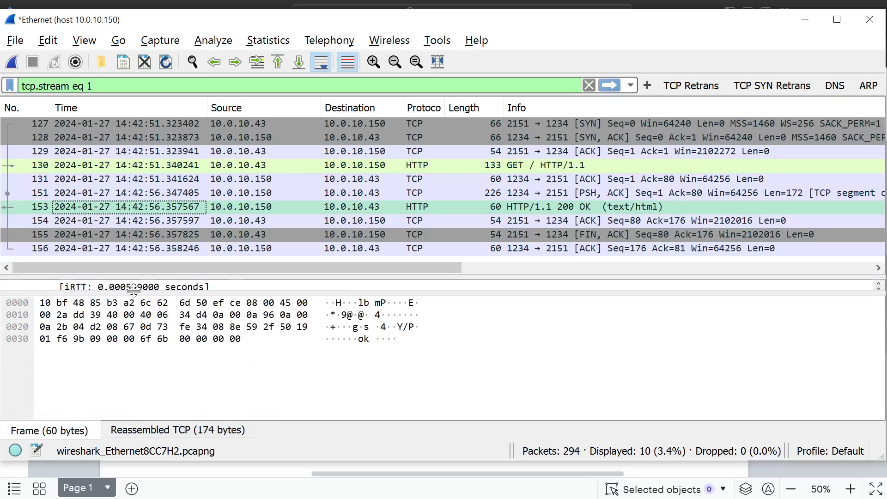
click(369, 207)
click(369, 193)
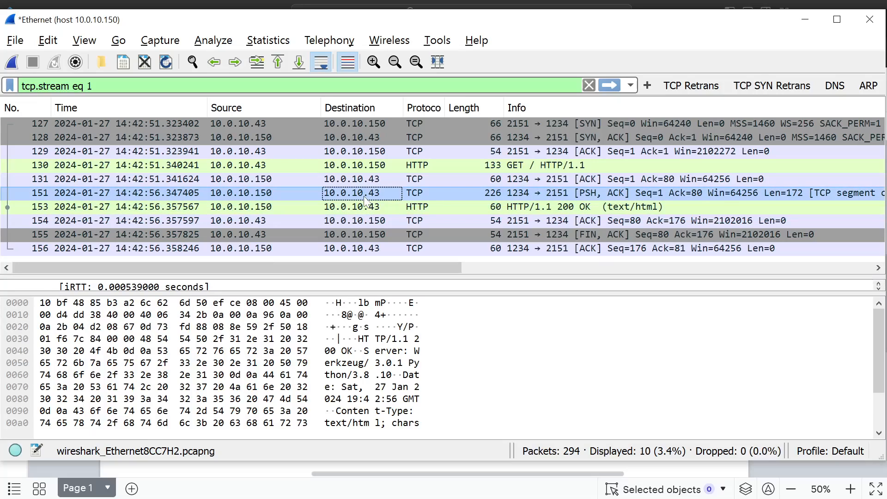
click(370, 388)
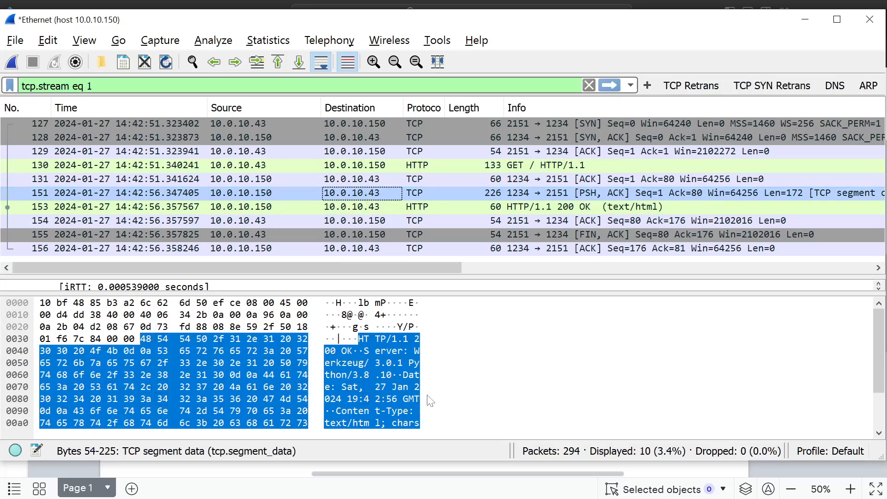
scroll(429, 400, down, 2)
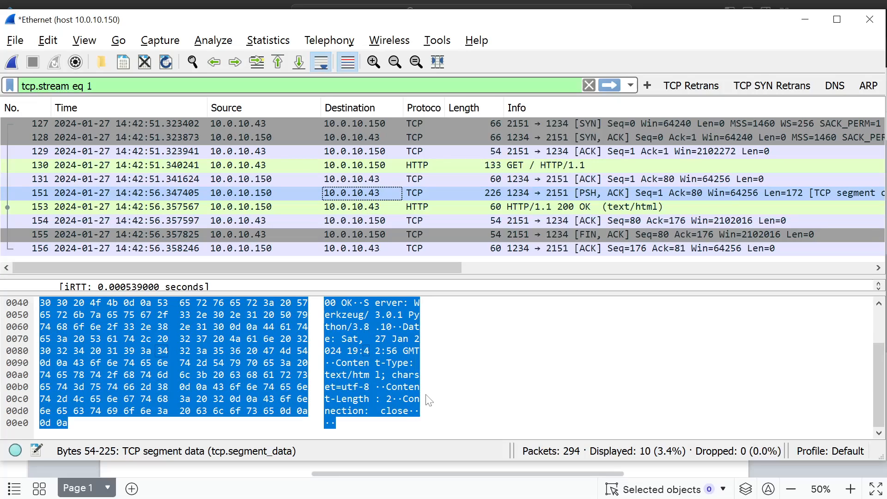
click(414, 205)
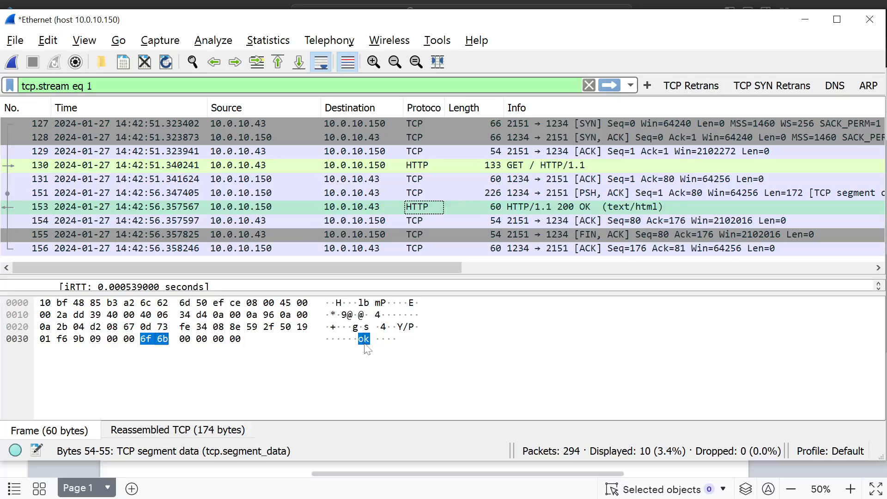
click(347, 370)
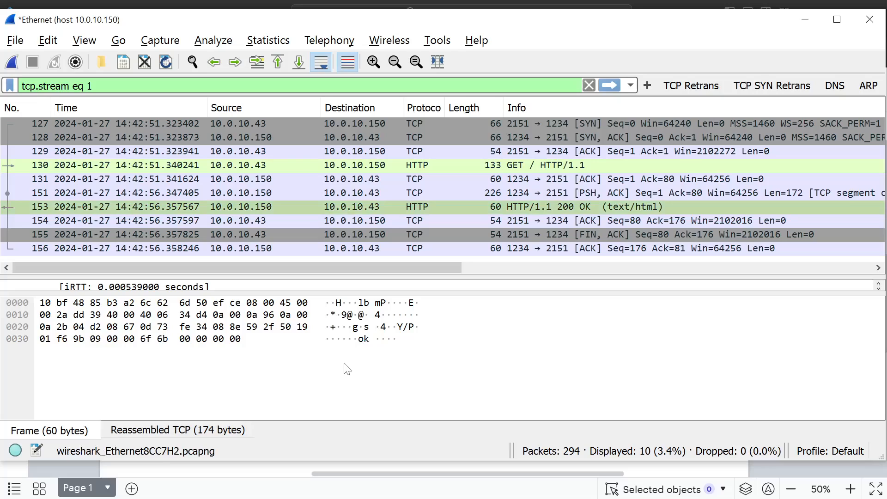
- Review the Scenario diagram in the browser, return to Wireshark and compare GET request 130 with 200 OK response 153
key(alt+Tab)
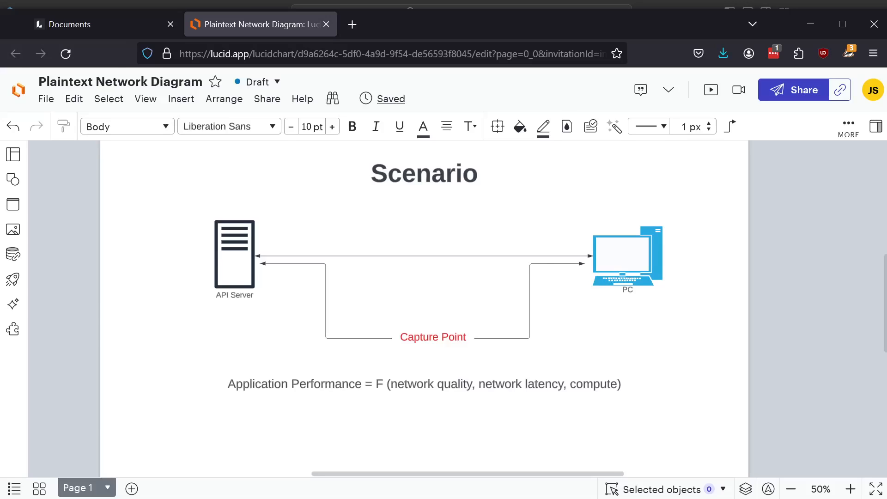
key(alt+Tab)
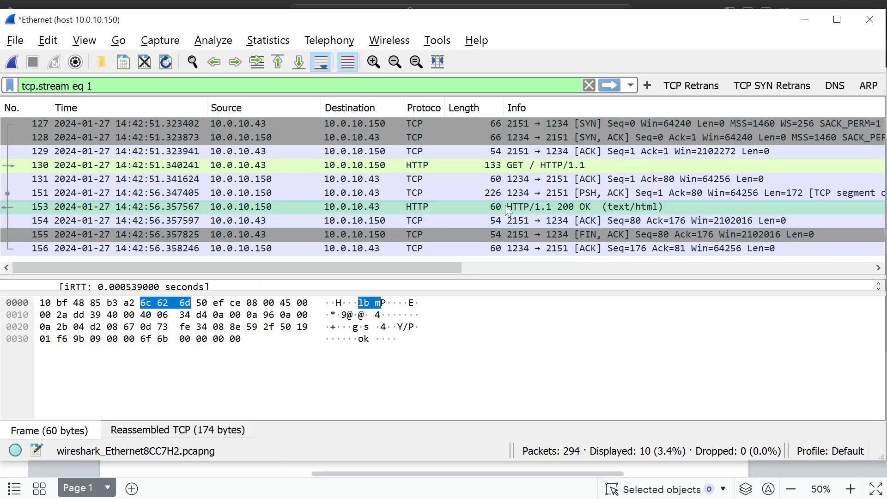
click(536, 165)
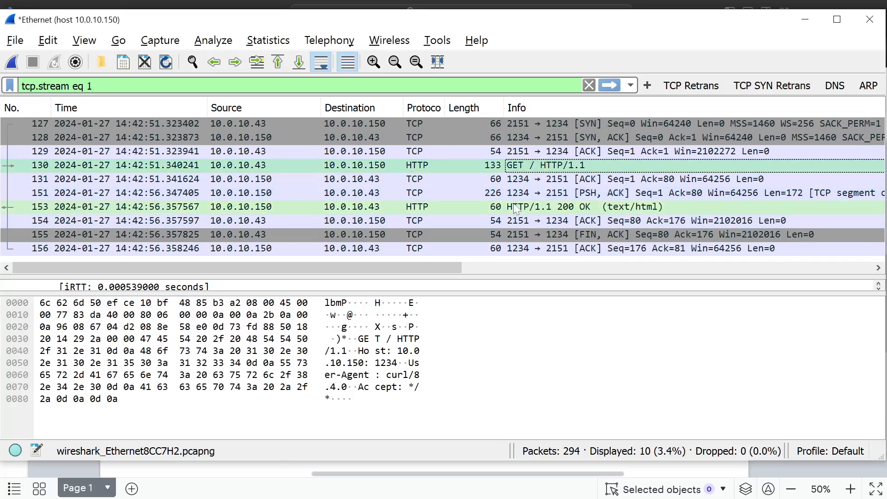
click(516, 208)
click(527, 168)
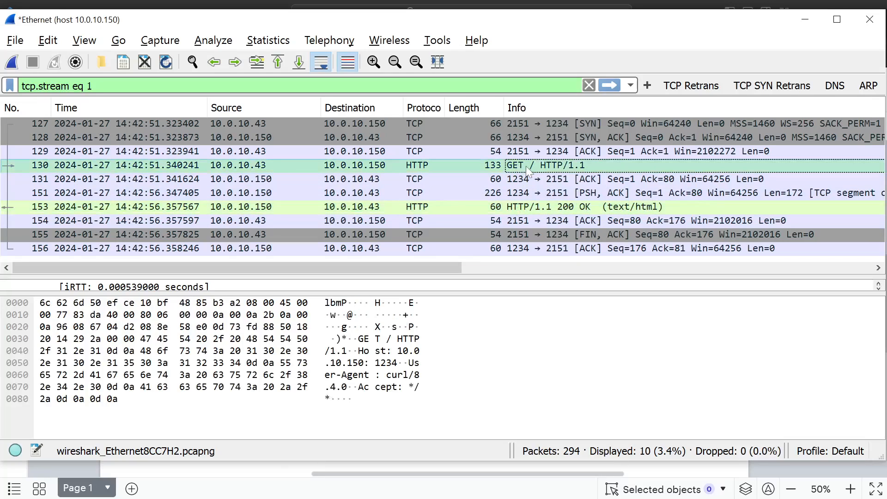
click(536, 207)
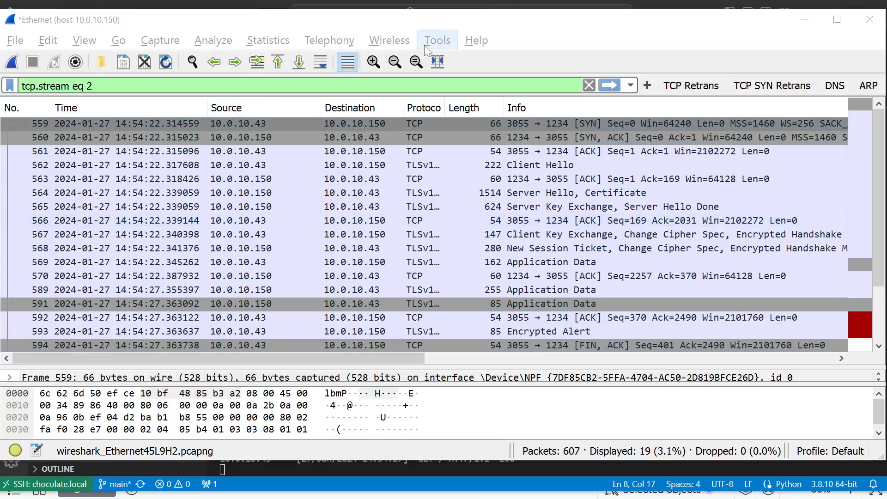
- Switch to Visual Studio Code and highlight the USE_HTTPS = True setting in main.py
click(462, 20)
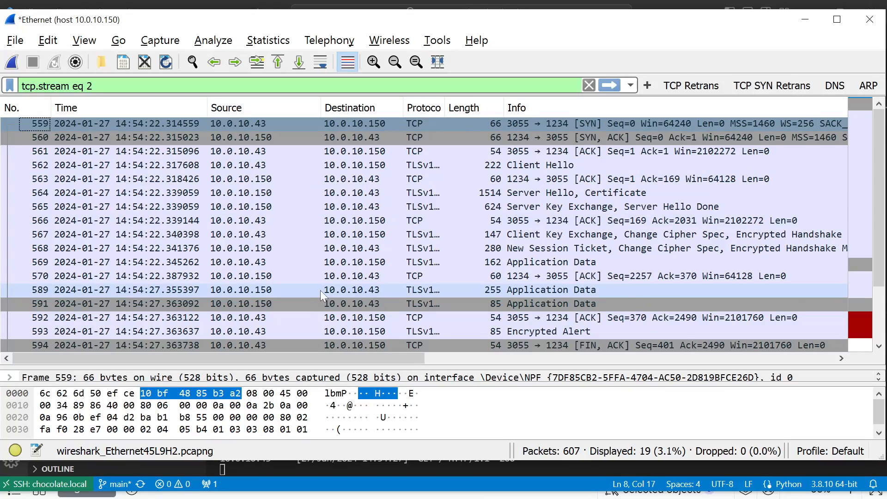
key(alt+Tab)
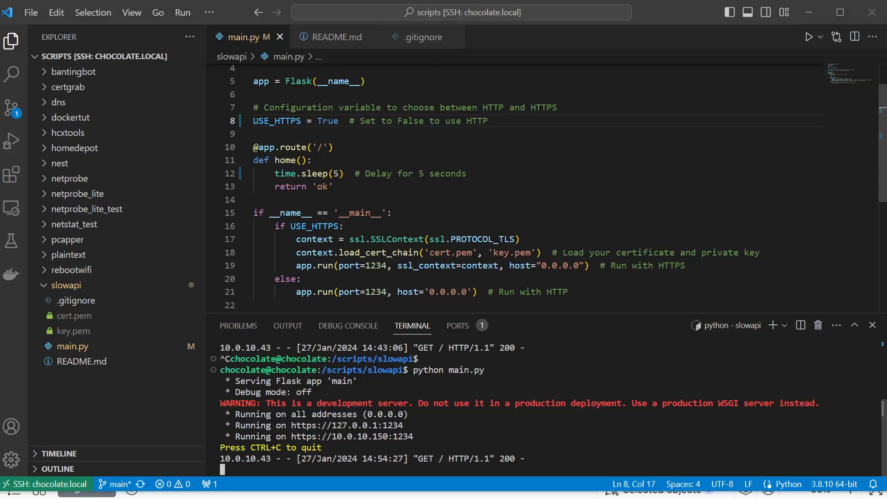
drag(253, 121, 366, 121)
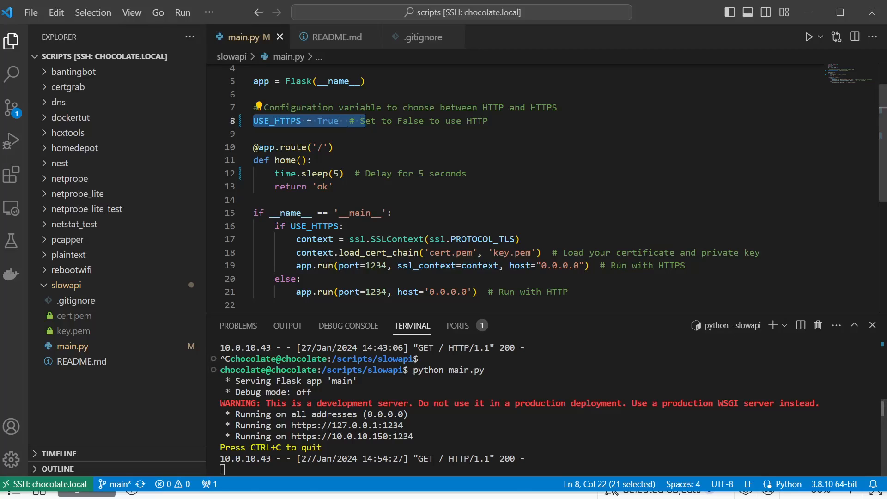
- Return to Wireshark and examine the TCP handshake, TLS handshake and application data timing of the filtered HTTPS stream
key(alt+Tab)
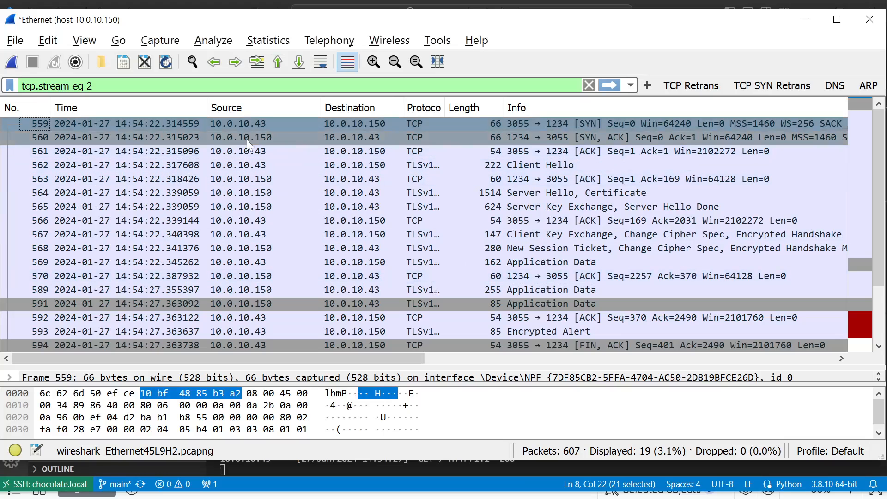
click(246, 139)
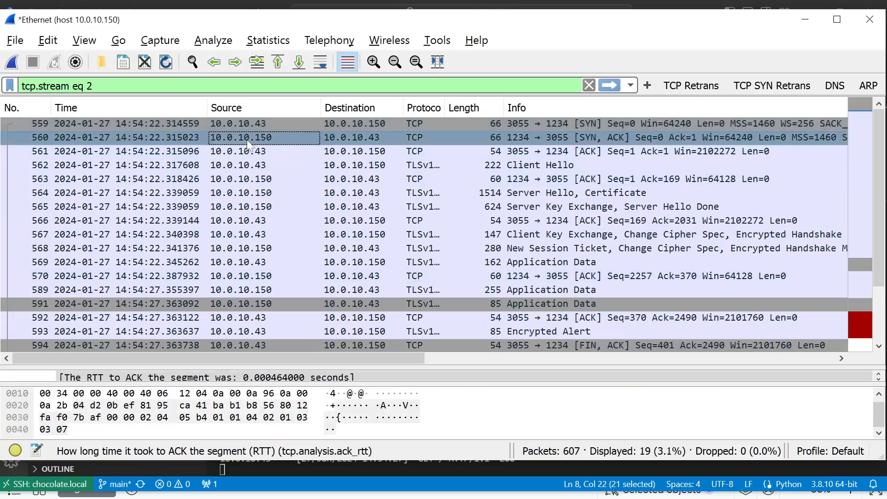
click(344, 167)
scroll(340, 208, down, 1)
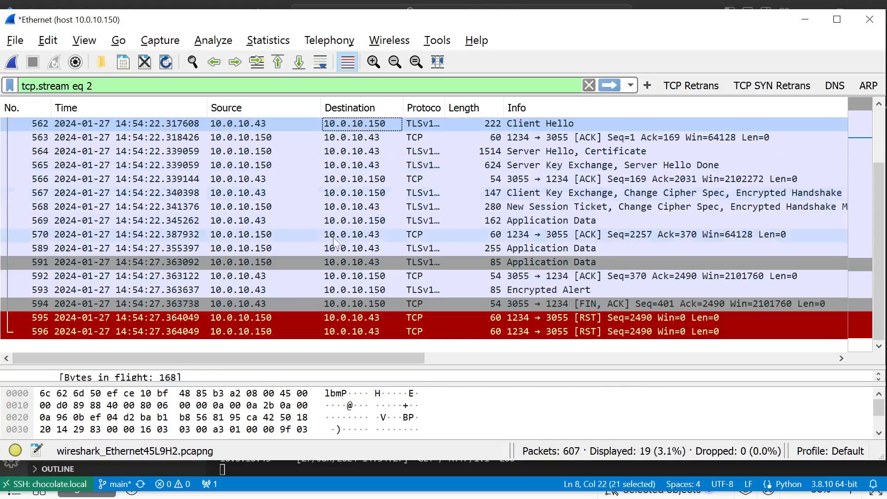
scroll(335, 245, up, 1)
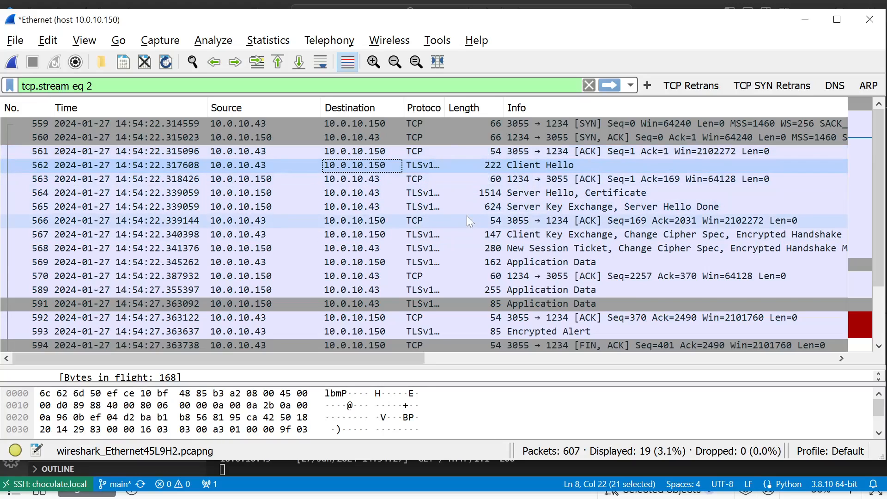
scroll(466, 215, down, 1)
scroll(467, 216, up, 1)
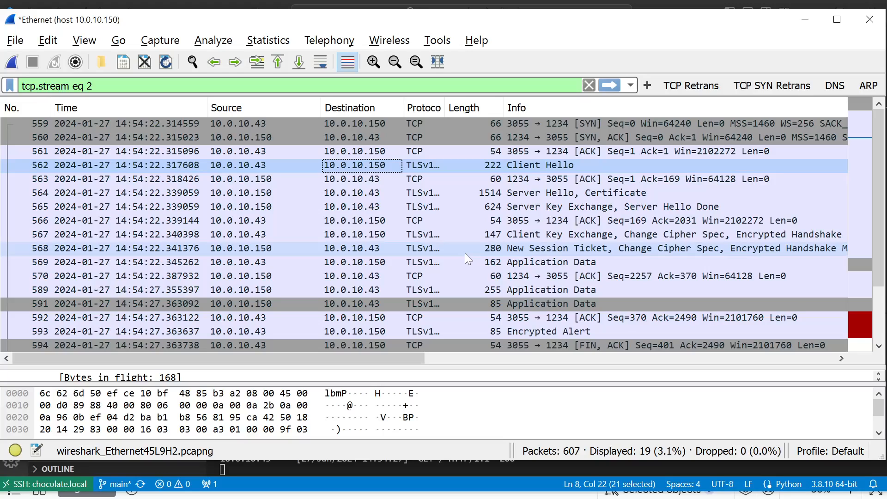
scroll(367, 190, down, 1)
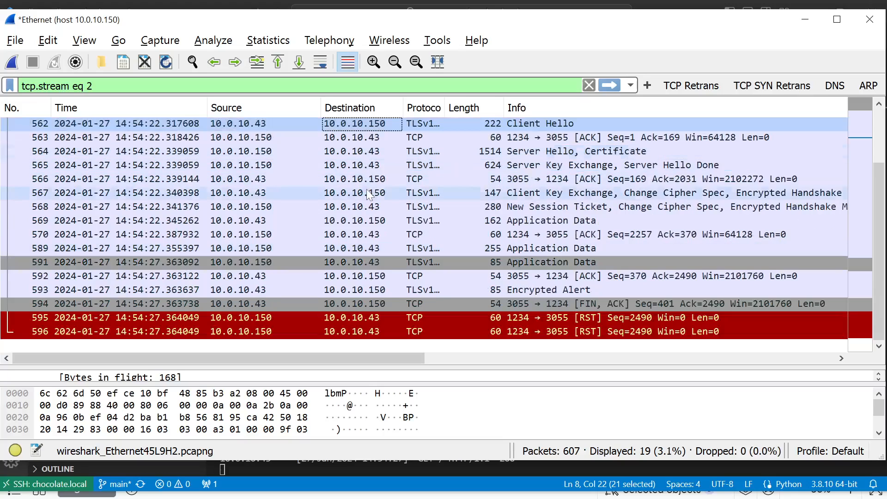
scroll(367, 190, up, 1)
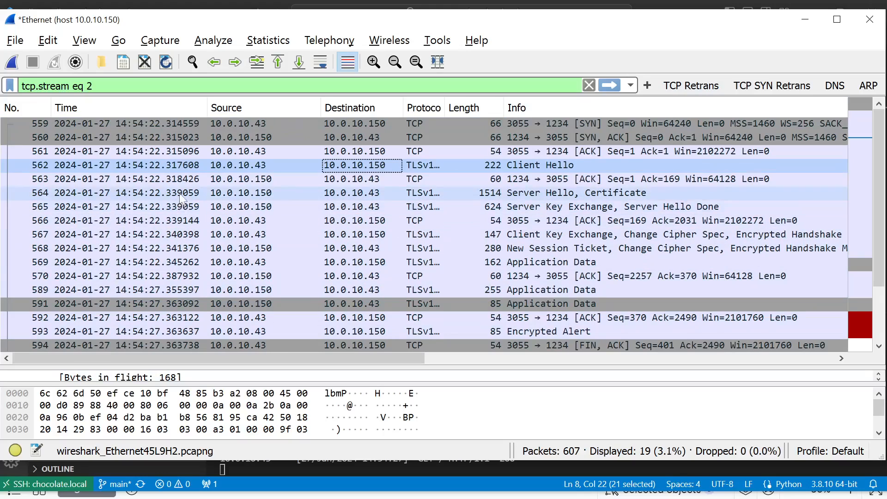
scroll(180, 198, down, 1)
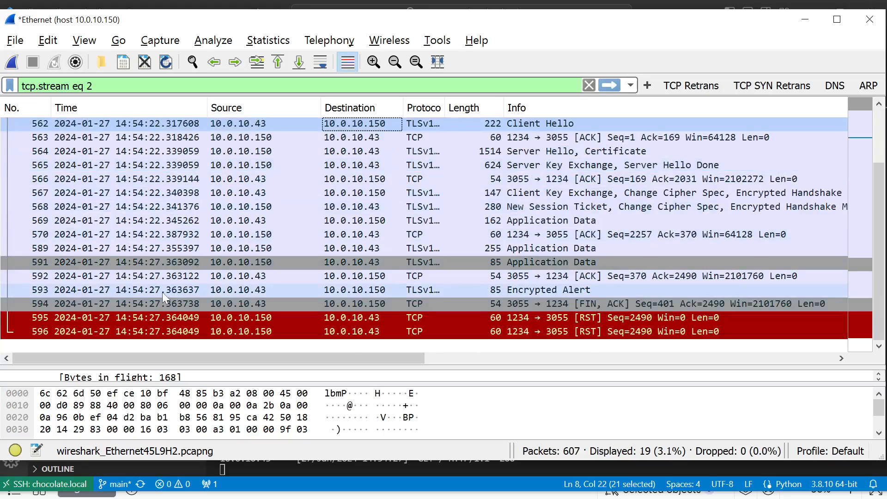
- Enlarge the packet details pane and inspect the iRTT in the SEQ/ACK analysis of Client Hello packet 562
scroll(162, 292, up, 1)
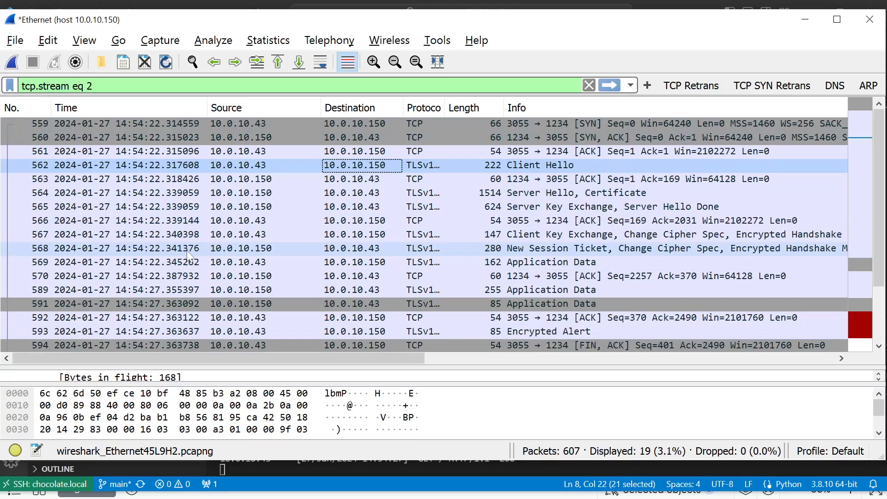
scroll(179, 270, down, 1)
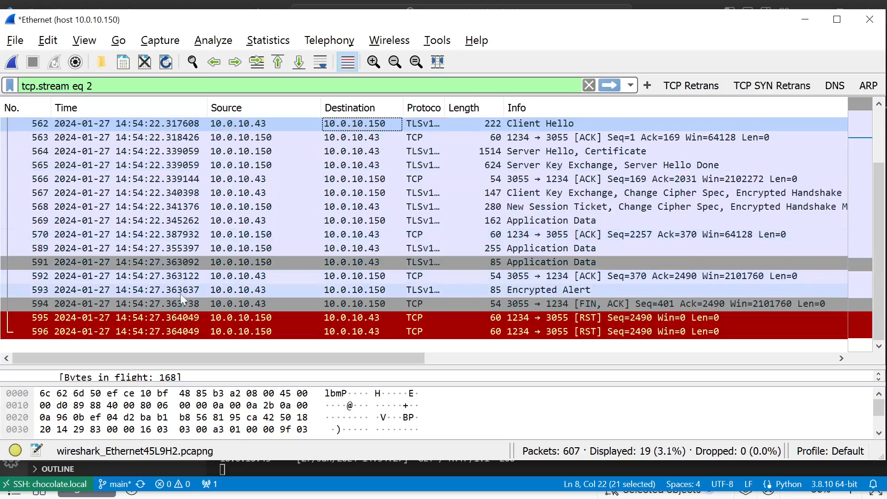
scroll(199, 249, up, 1)
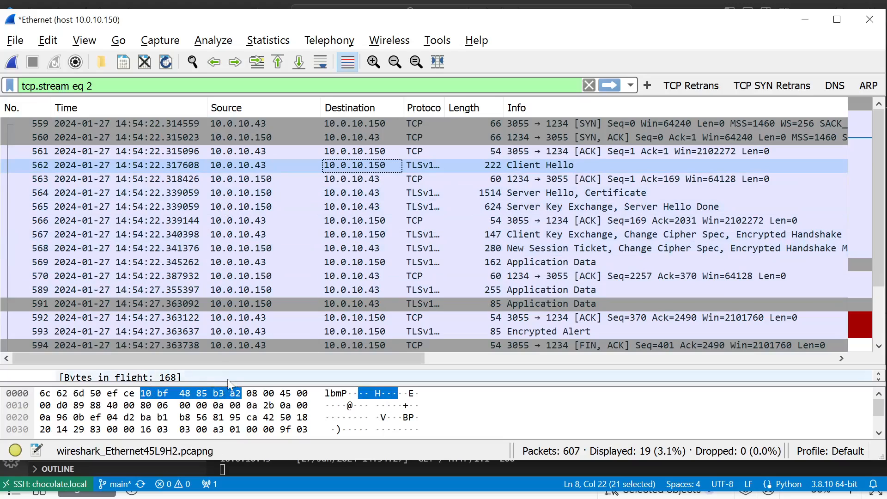
drag(229, 381, 225, 217)
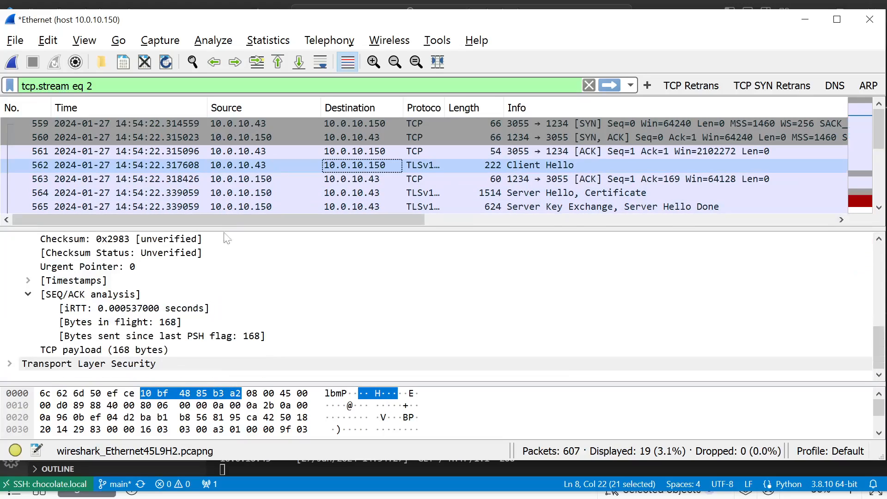
click(11, 363)
scroll(14, 366, down, 1)
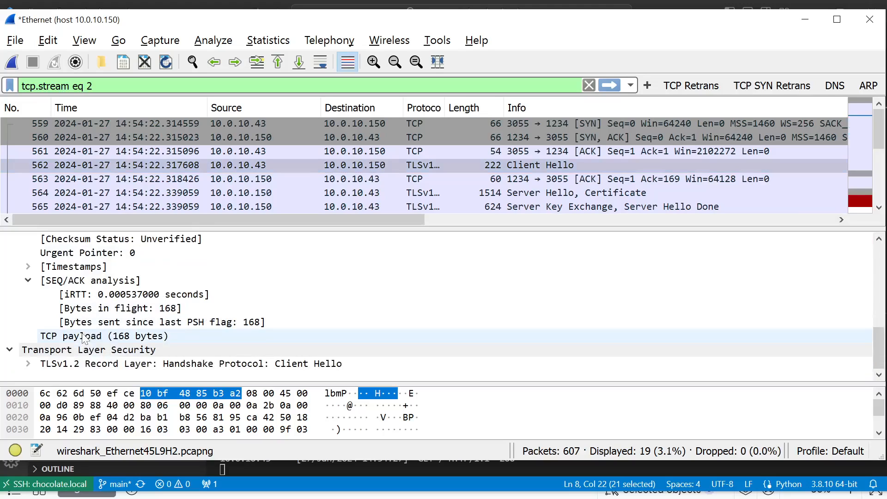
click(9, 350)
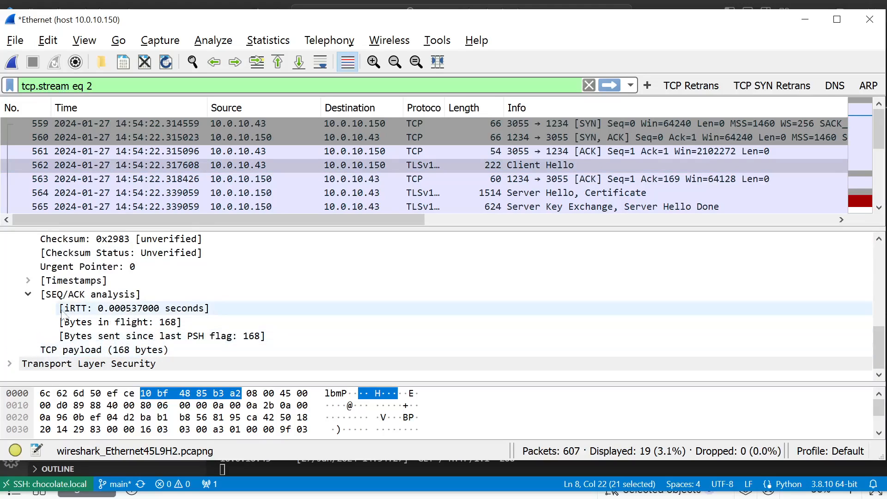
click(64, 308)
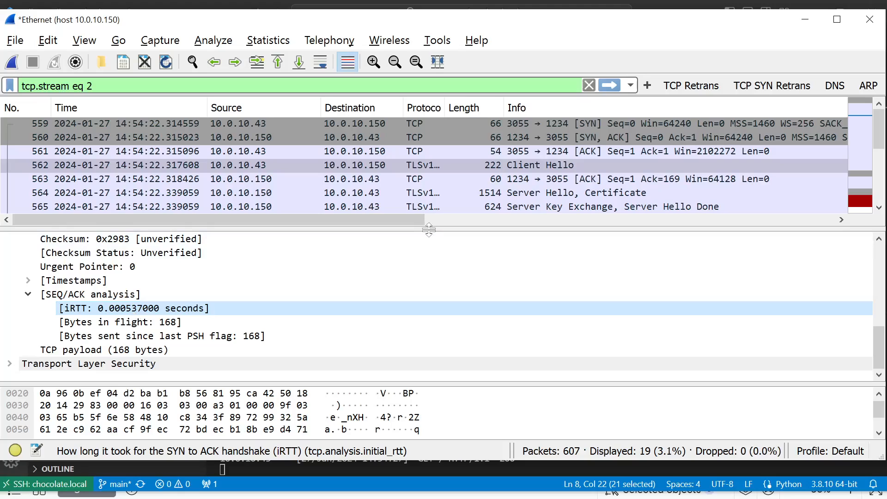
- Enlarge the packet list, select packet 565, and check the application performance formula in the browser's Scenario diagram before returning to Wireshark
drag(429, 230, 428, 342)
click(304, 209)
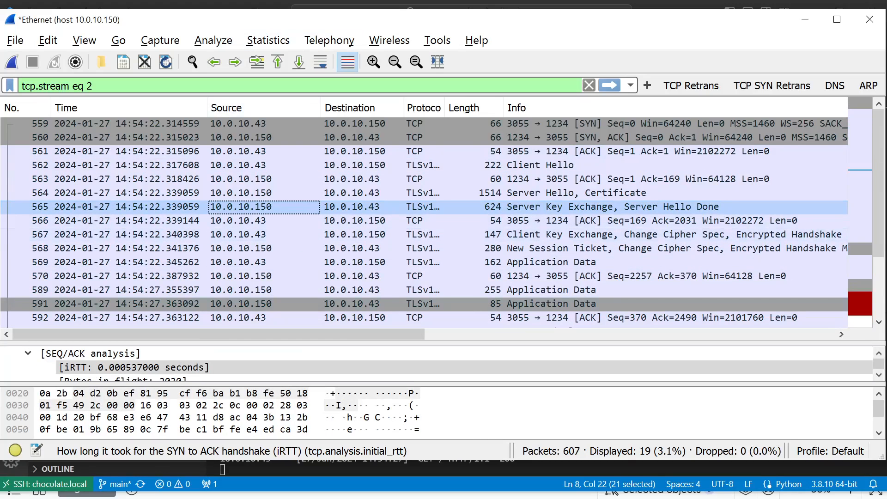
key(alt+Tab)
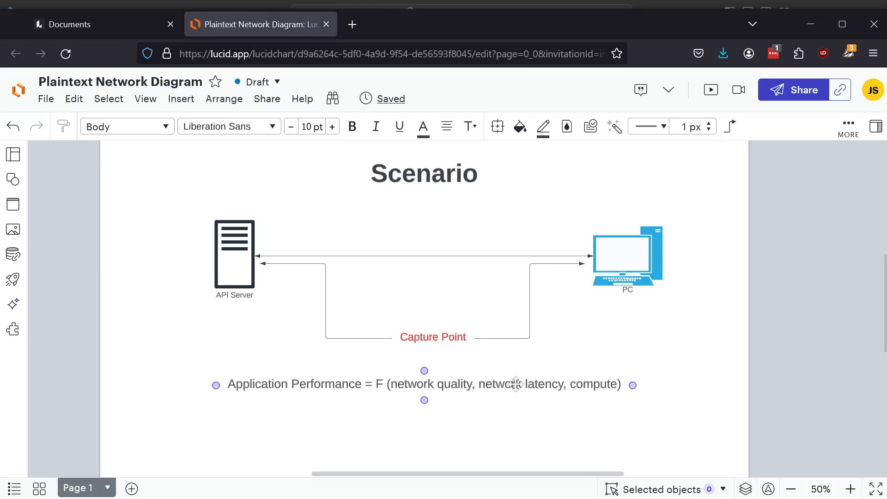
key(alt+Tab)
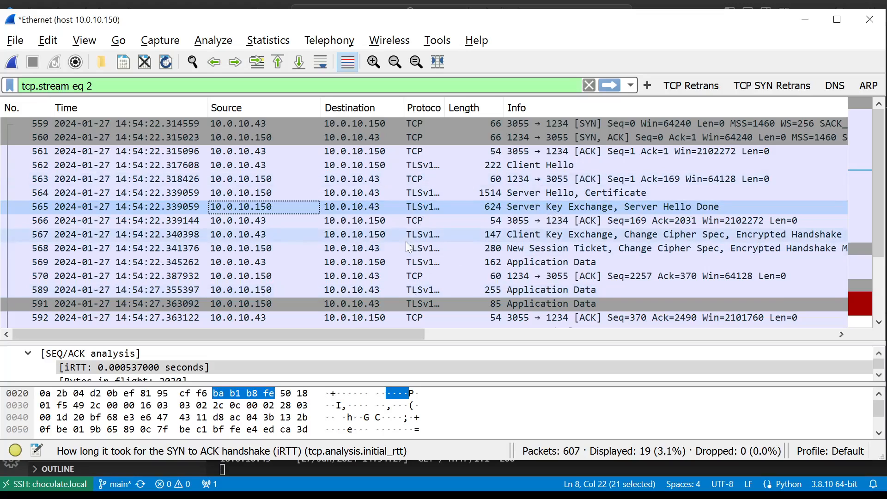
- Select Application Data packet 569 and narrow the Source column to give the packet Info text more room
scroll(406, 245, down, 2)
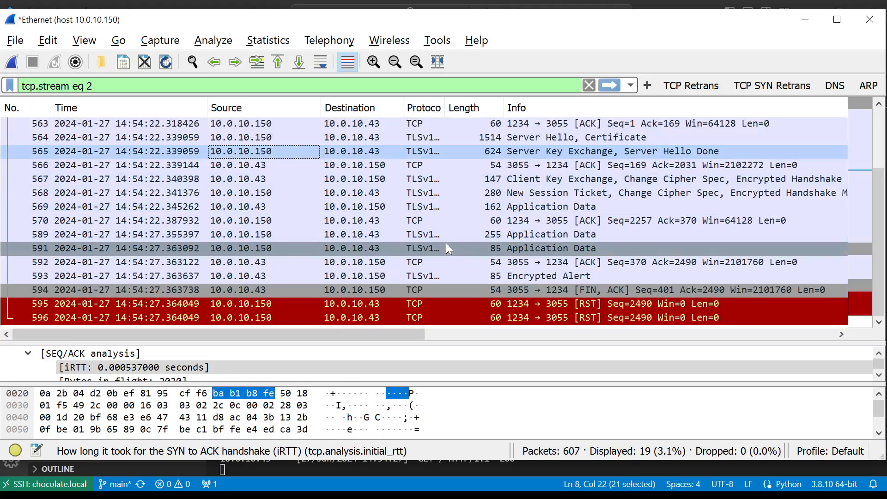
click(450, 207)
scroll(425, 223, up, 2)
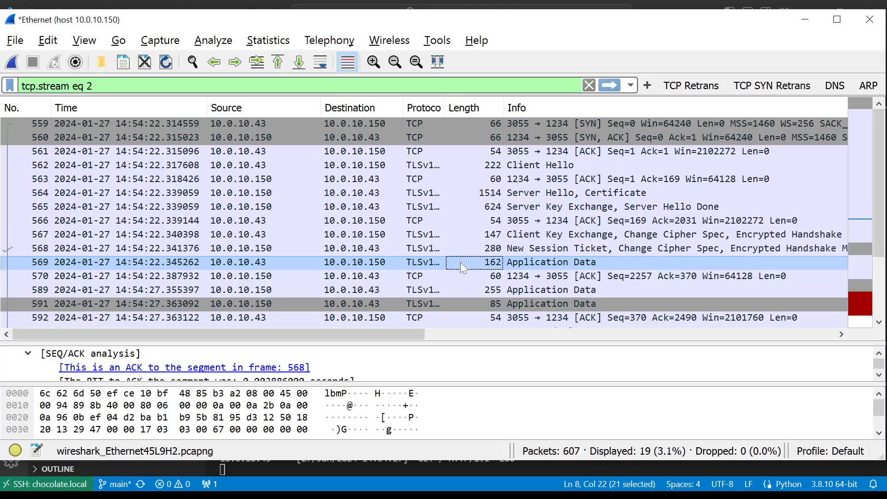
drag(390, 334, 478, 343)
scroll(477, 154, left, 10)
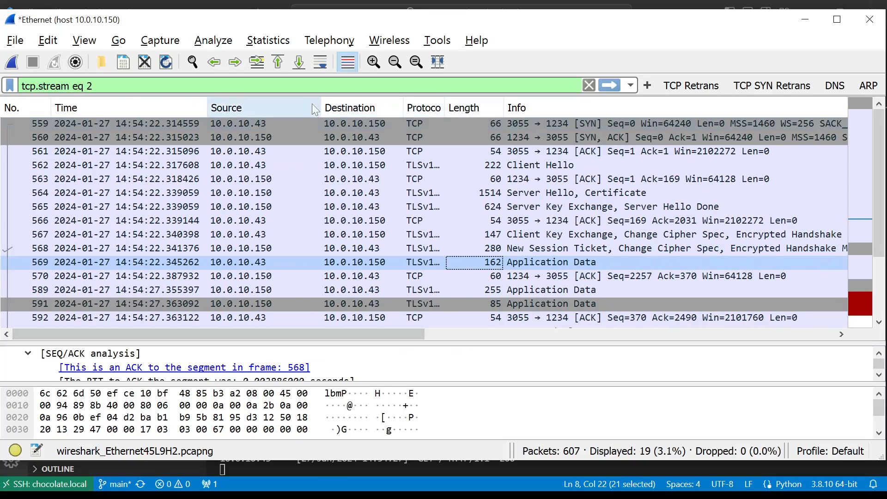
drag(321, 108, 288, 108)
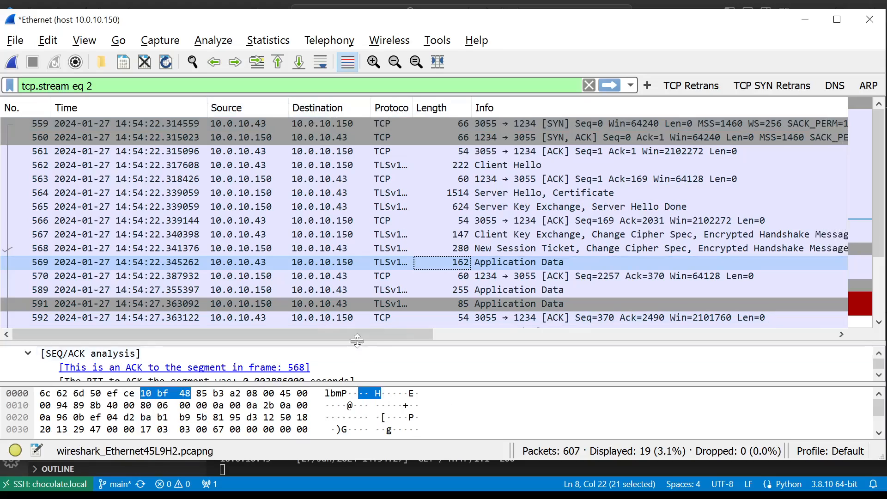
drag(347, 334, 329, 338)
- Compare the Change Cipher Spec messages in client packet 567 and server packet 568 of the TLS handshake
click(665, 235)
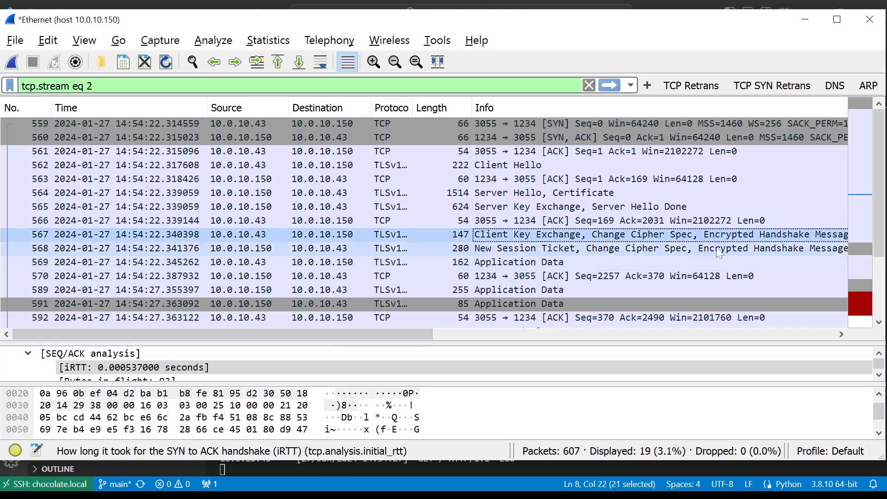
click(611, 251)
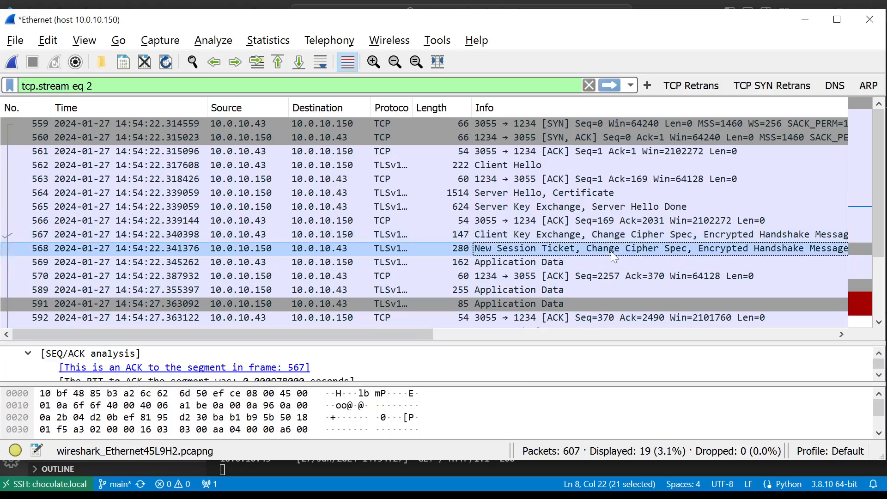
click(609, 240)
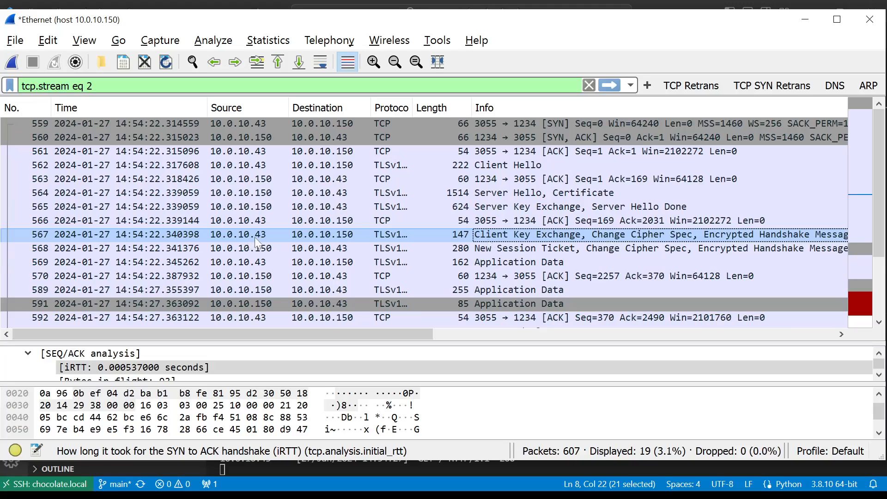
click(280, 250)
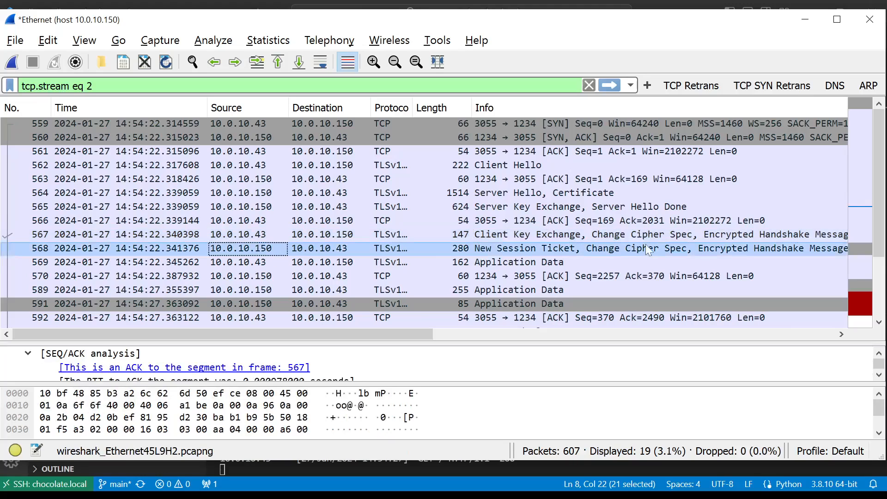
click(259, 236)
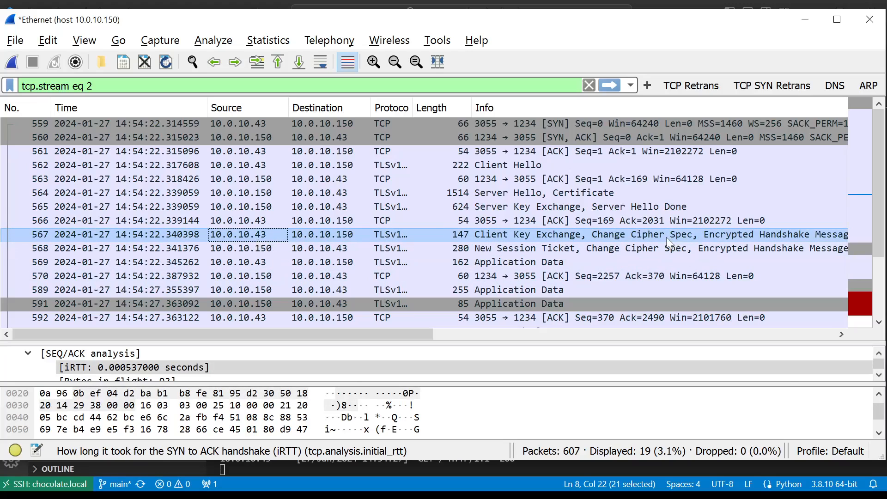
click(639, 248)
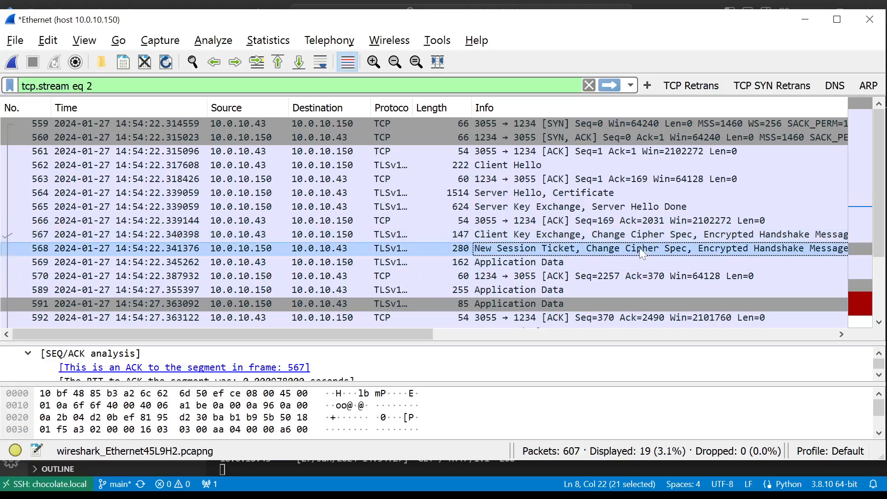
- Compare Application Data request 569 with the server's ACK packet 570, checking their times, sources and destinations
click(516, 264)
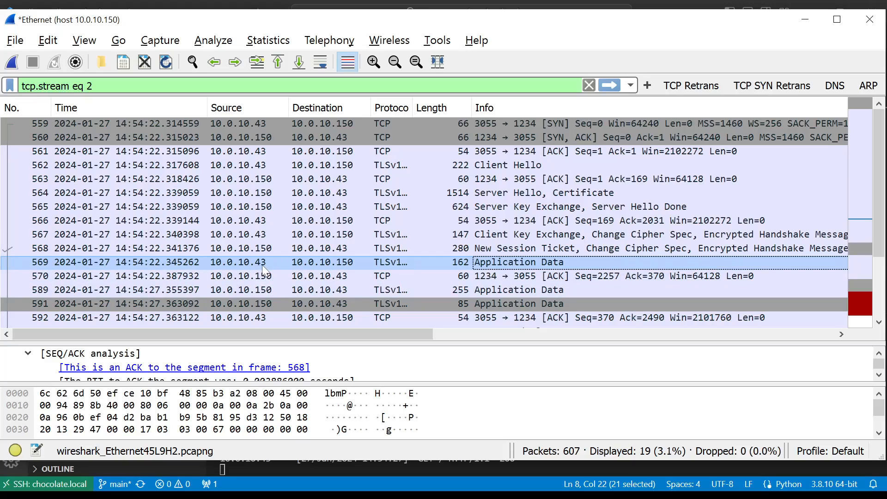
click(468, 262)
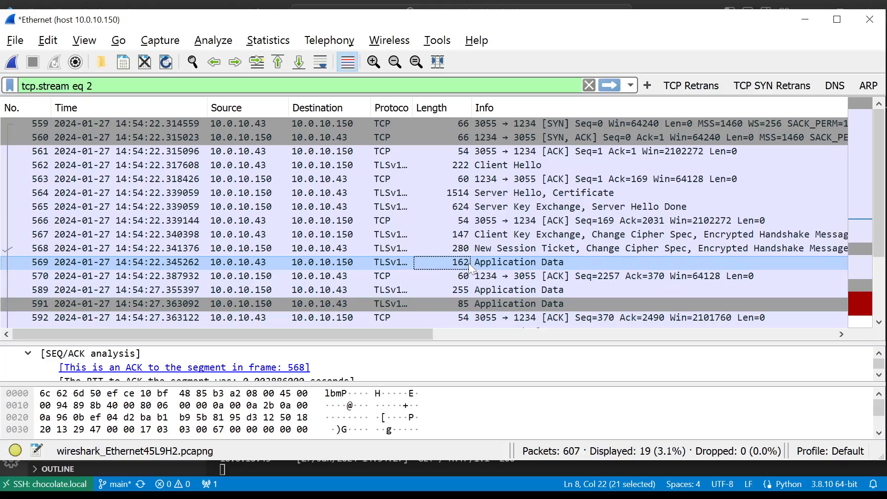
click(467, 277)
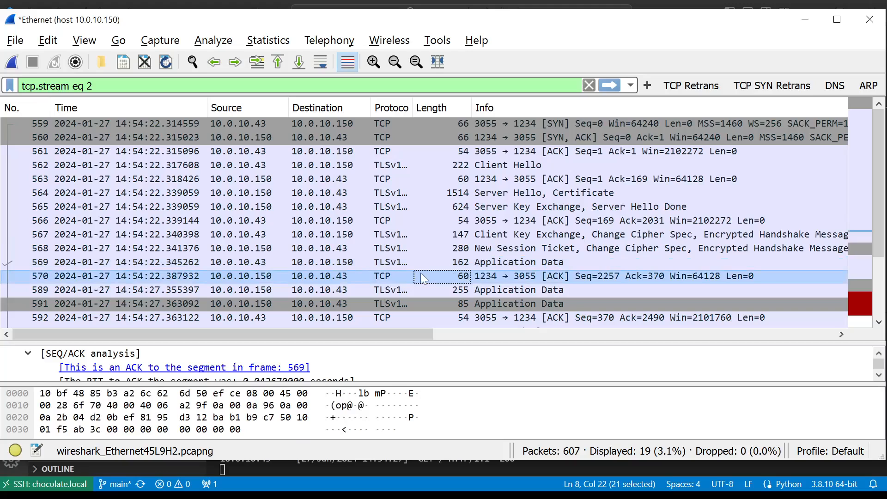
click(509, 268)
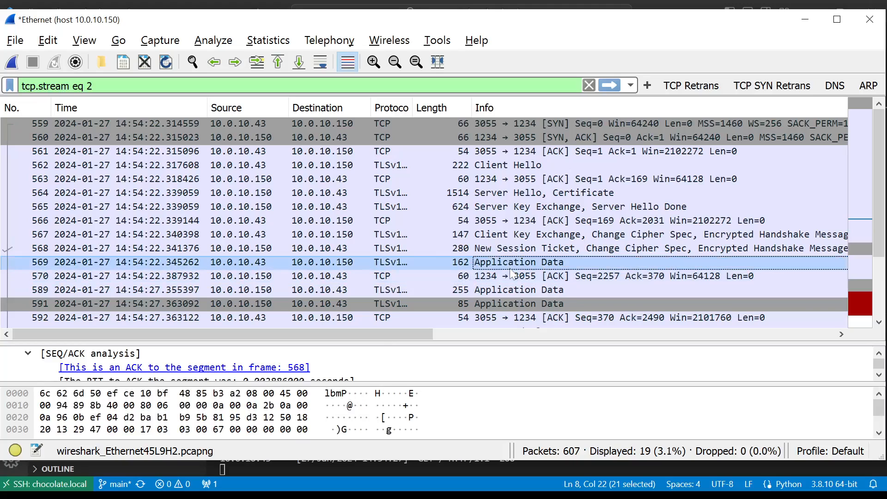
click(179, 280)
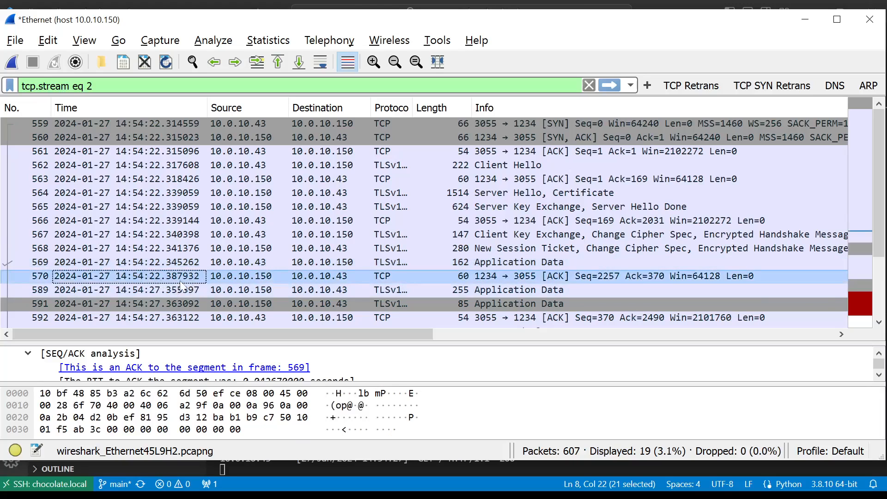
click(330, 264)
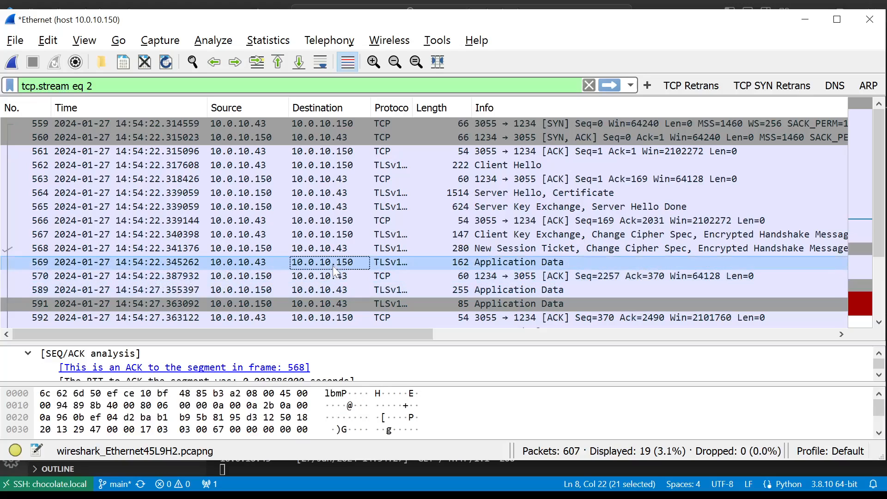
click(353, 276)
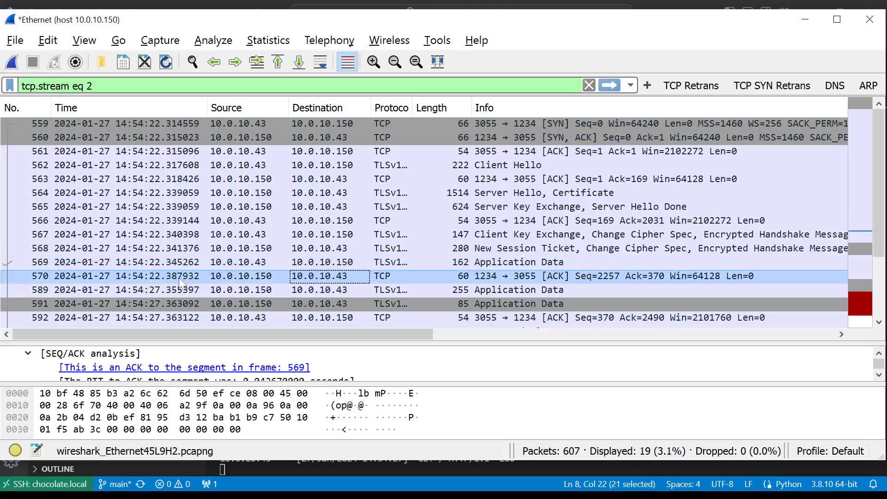
click(263, 273)
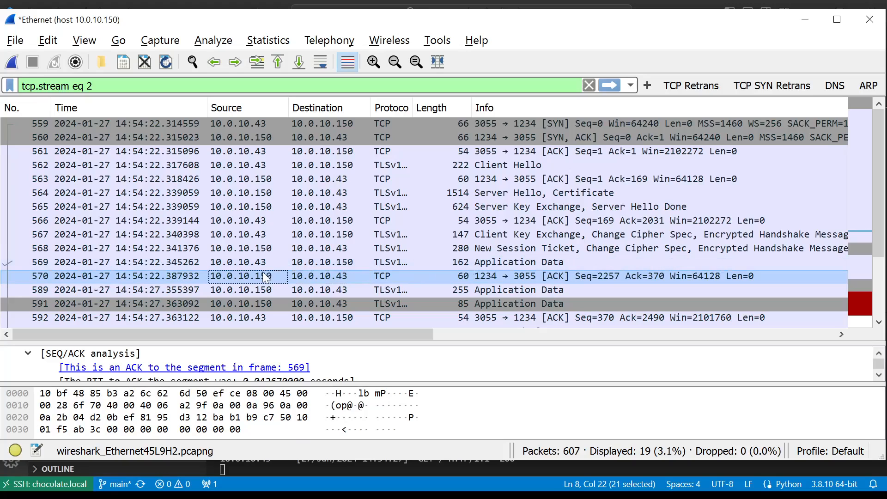
- Compare the timestamps of the server's ACK packet 570 and its Application Data response 589
click(375, 292)
scroll(271, 301, down, 2)
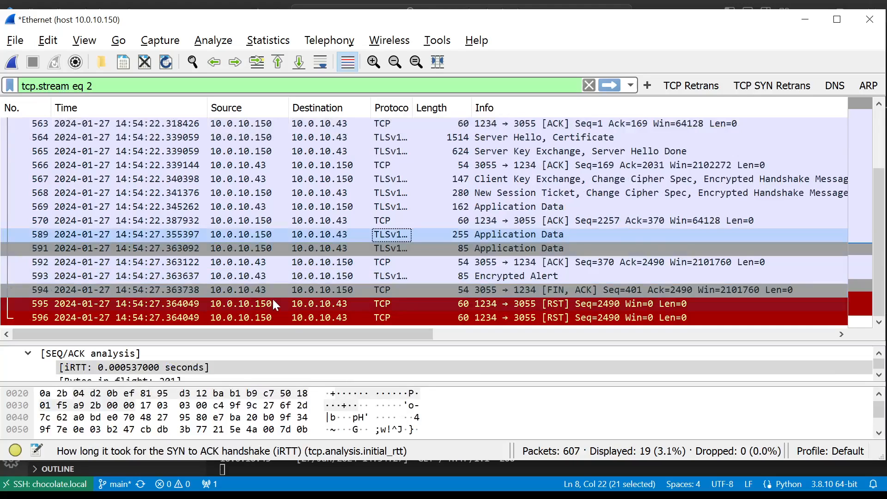
click(157, 222)
click(158, 235)
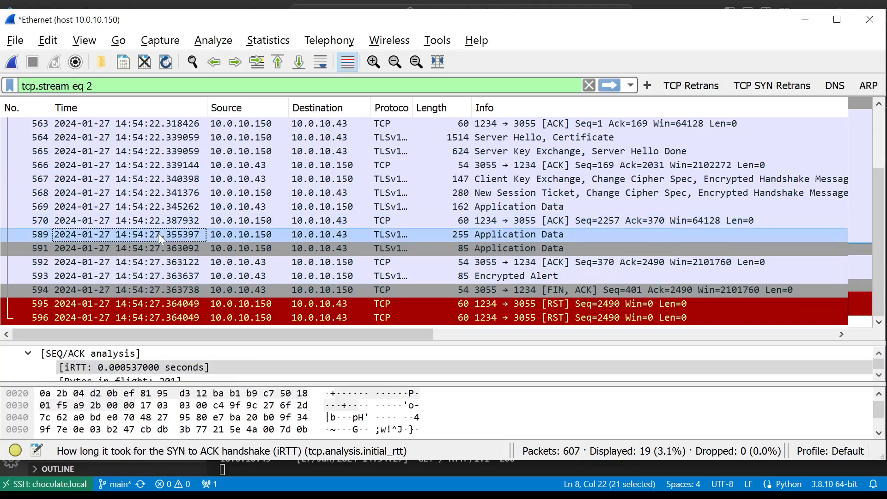
click(159, 225)
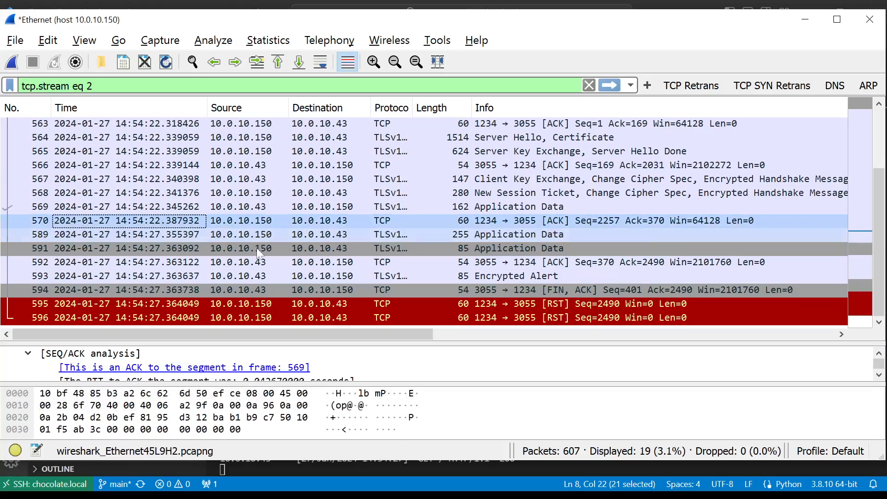
- Trace the delay from Application Data request 569 through ACK 570 to the server's response in packet 589
scroll(277, 270, up, 2)
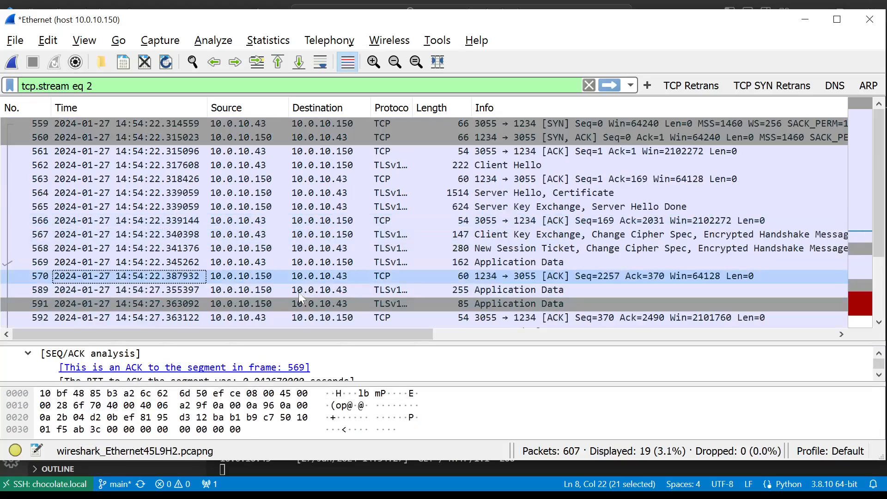
click(392, 260)
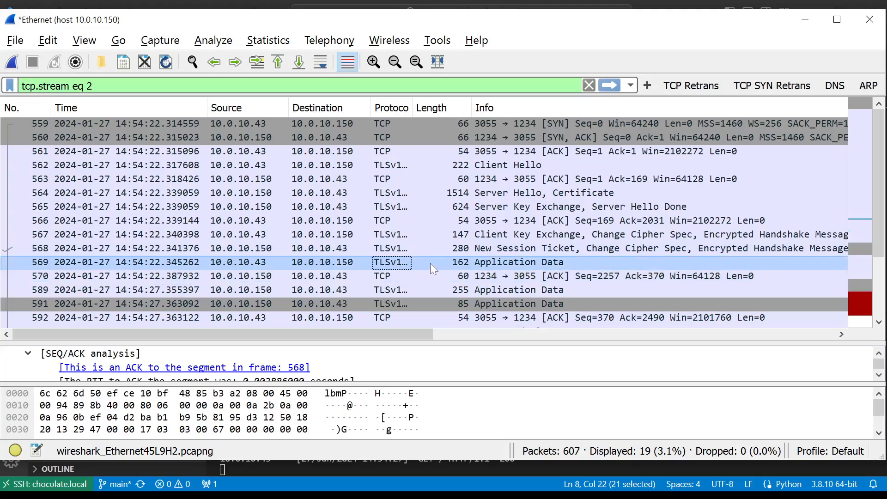
click(475, 276)
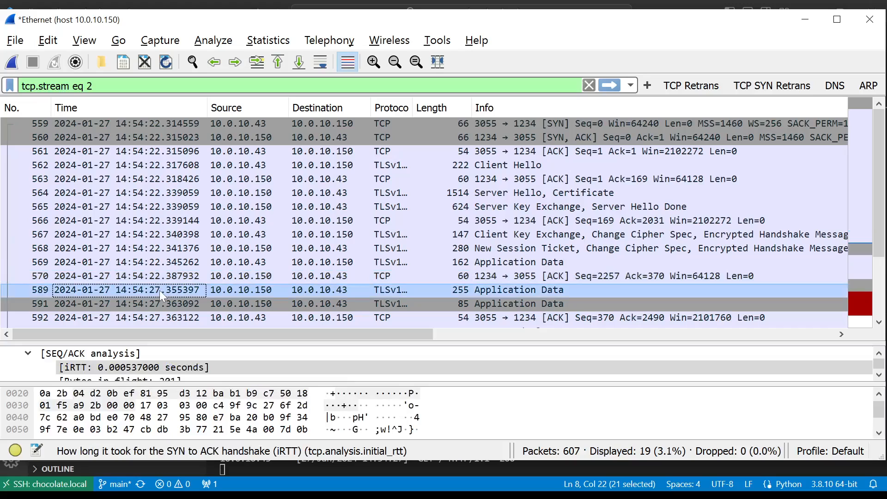
click(157, 279)
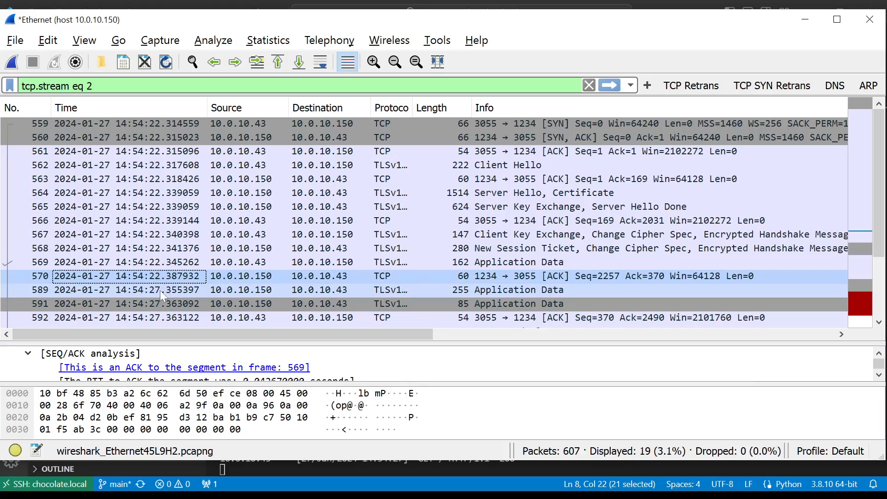
- Select response packet 589 and switch to the Lucidchart network diagram to review the Application Performance formula's network quality, latency and compute factors
click(159, 292)
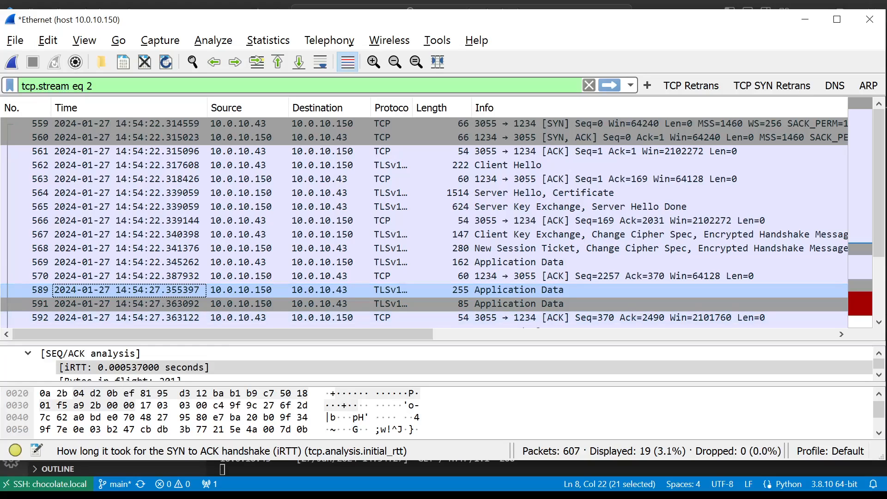
key(alt+Tab)
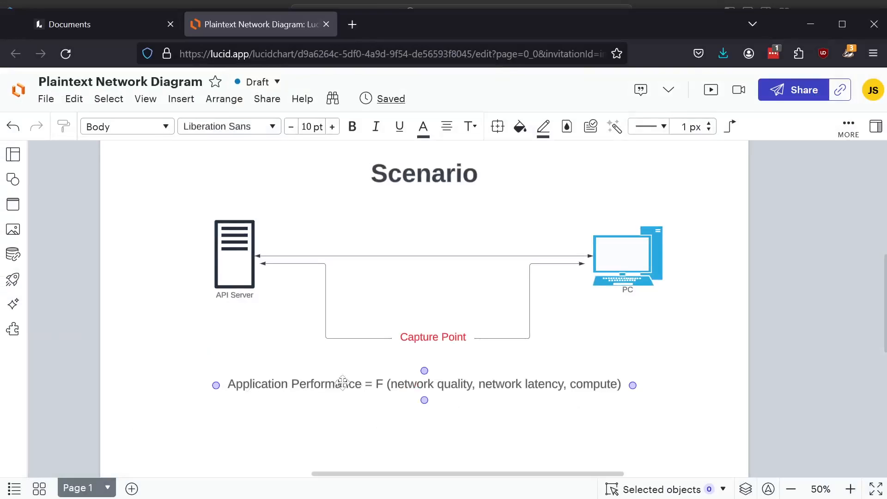
click(425, 388)
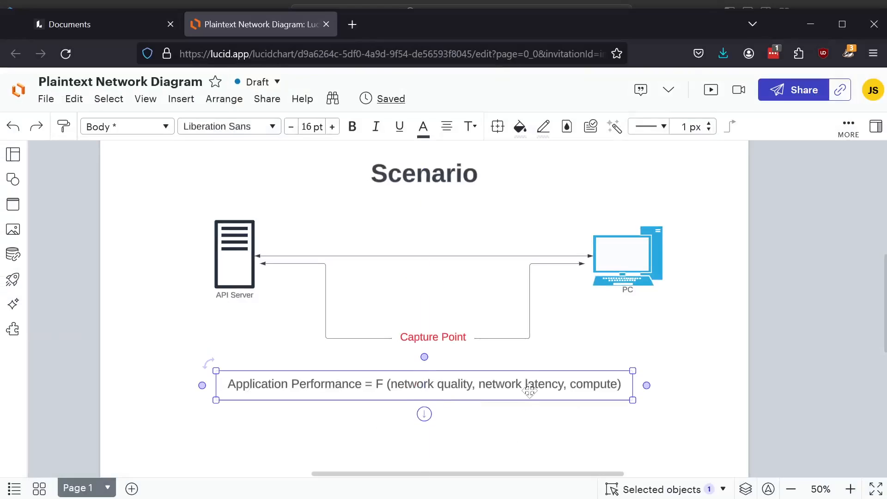
click(290, 445)
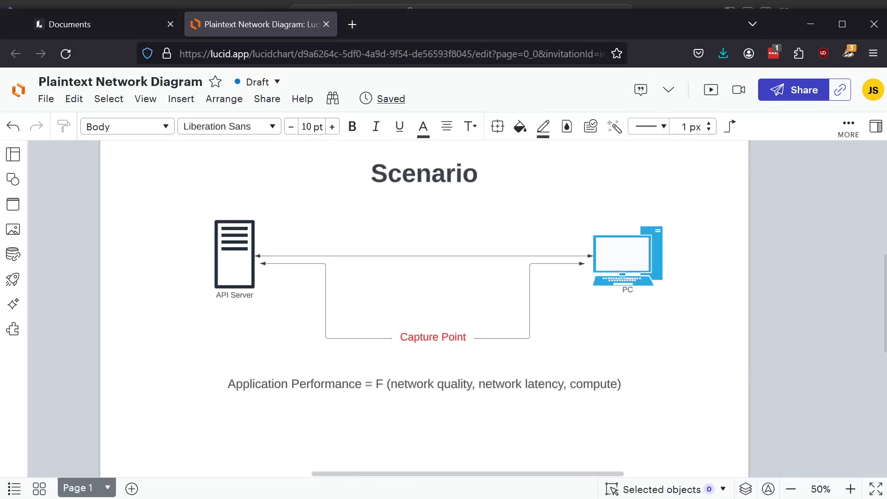
- Switch back to Wireshark and review the exchange from Application Data request 569 through ACK 570 to Application Data response 589
key(alt+Tab)
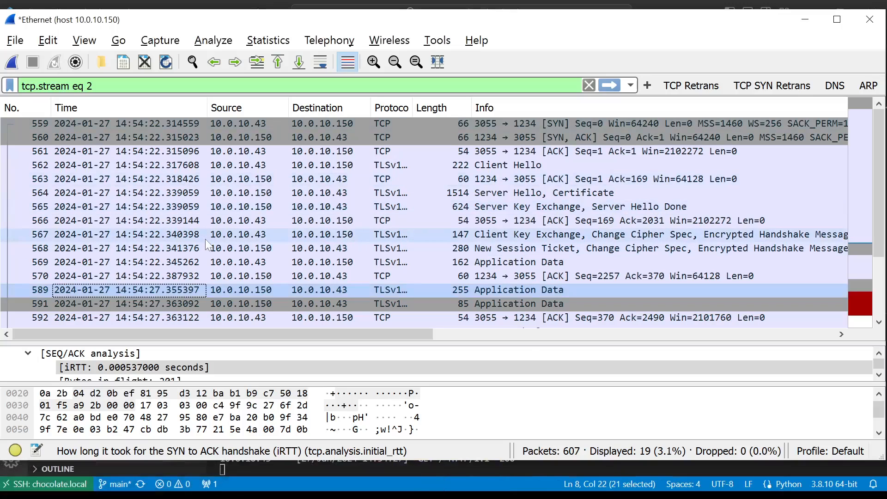
click(219, 260)
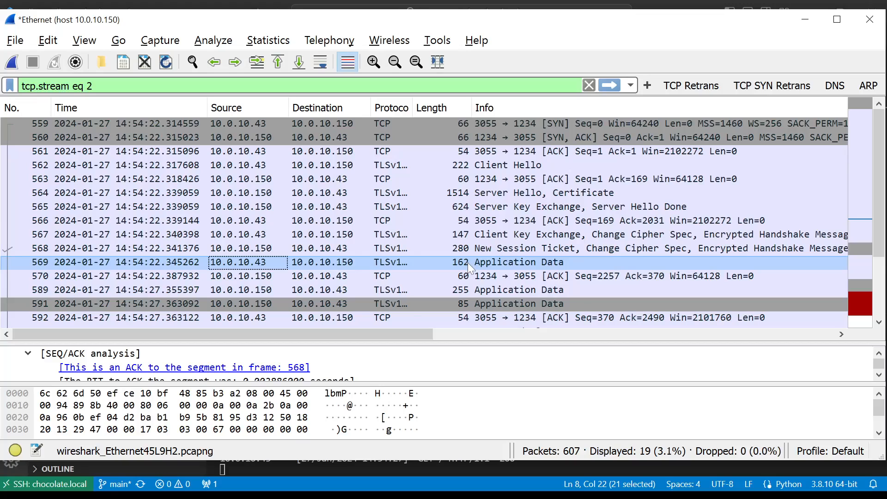
click(468, 277)
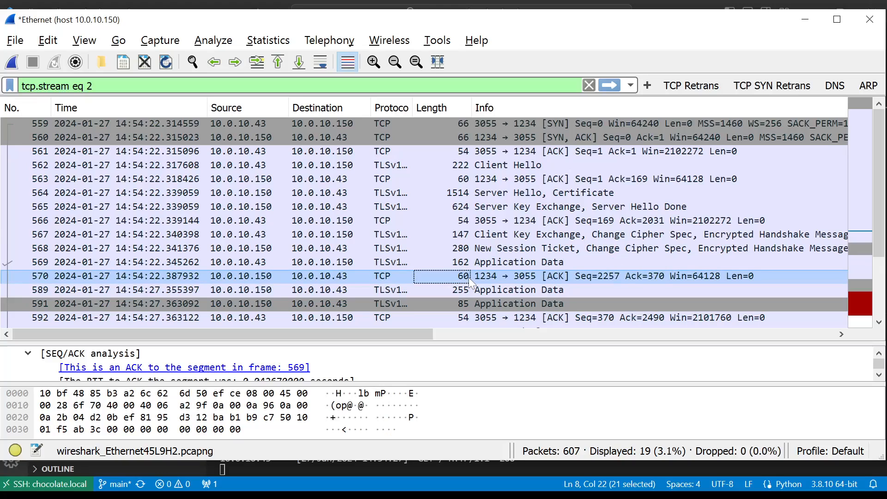
click(468, 289)
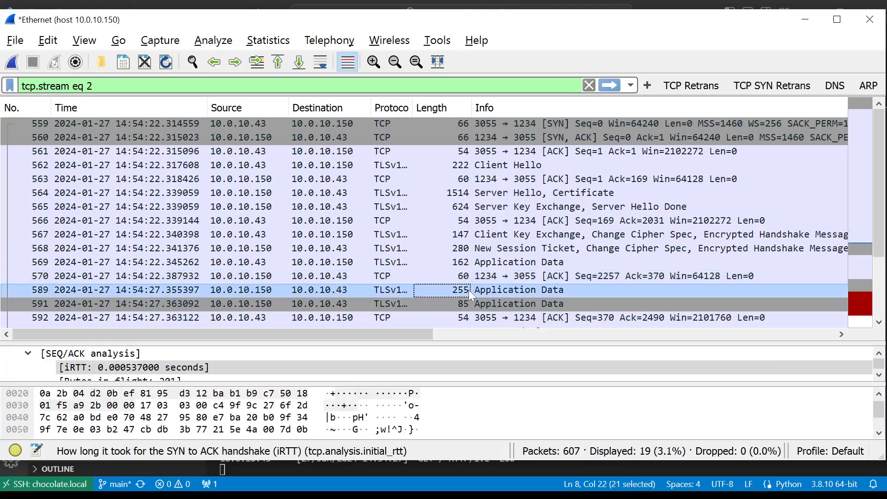